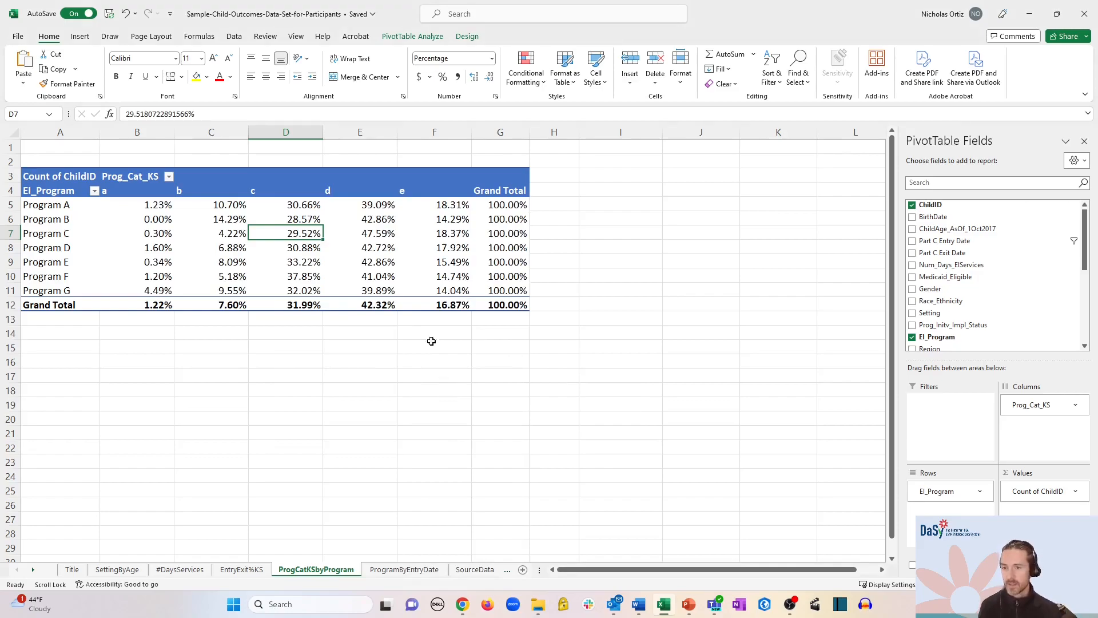
Display the PivotTable's percentages in B5:G12, including the grand totals, with no decimal places
{"action": "left_click_drag", "start_coordinate": [153, 204], "coordinate": [517, 299]}
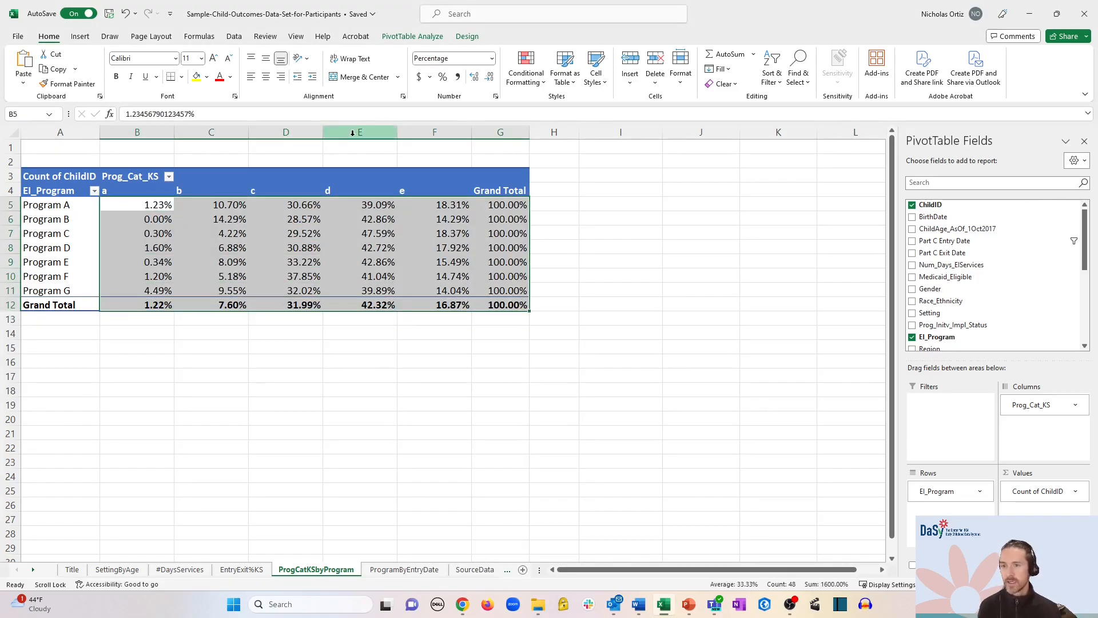
{"action": "left_click", "coordinate": [490, 77]}
{"action": "left_click", "coordinate": [491, 78]}
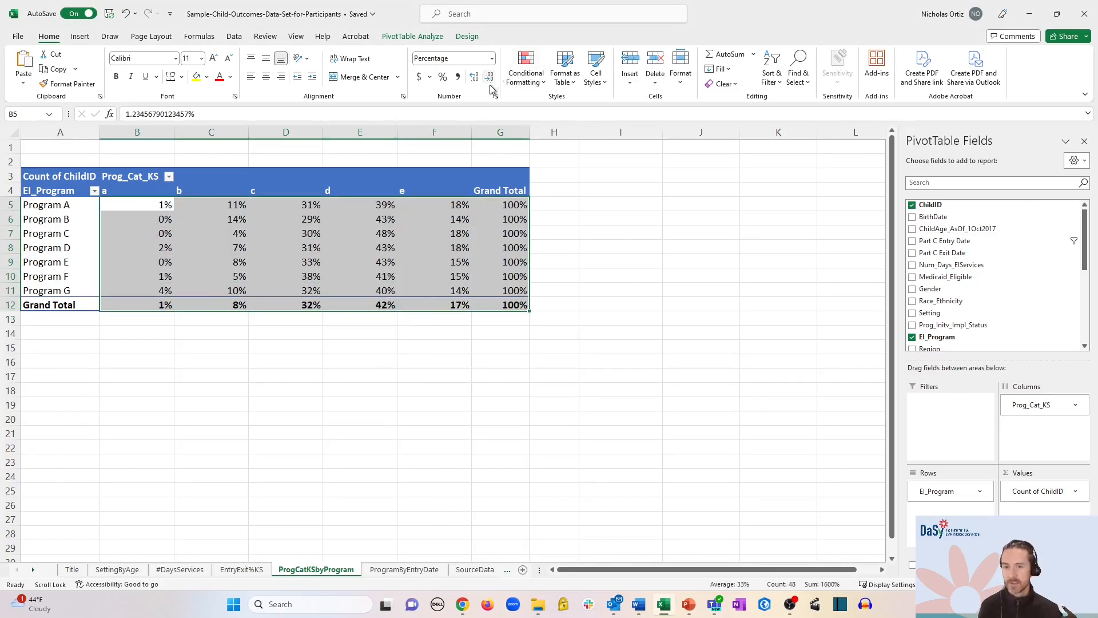
{"action": "left_click", "coordinate": [625, 271]}
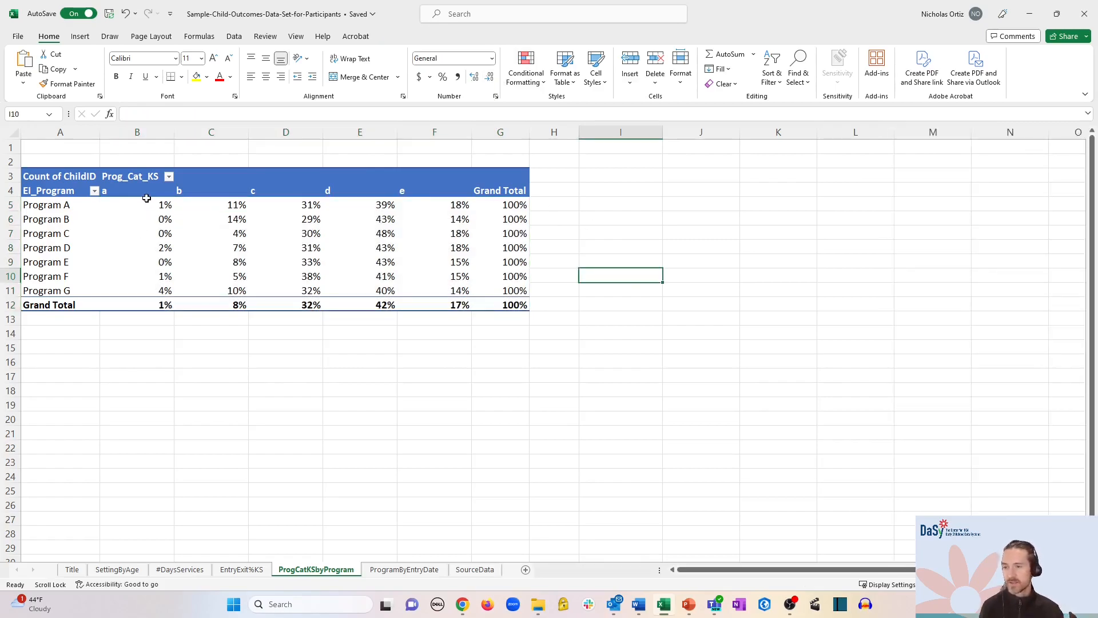
Apply orange gradient fill data bars to the PivotTable values in B5:G12 with conditional formatting
{"action": "left_click_drag", "start_coordinate": [145, 198], "coordinate": [517, 306]}
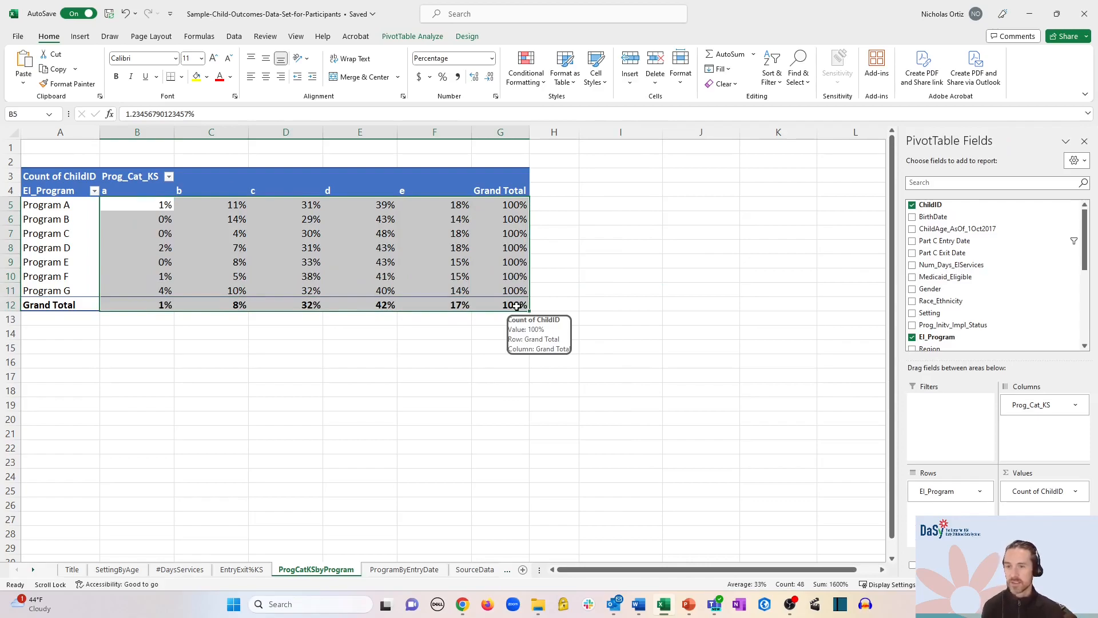
{"action": "left_click", "coordinate": [537, 79]}
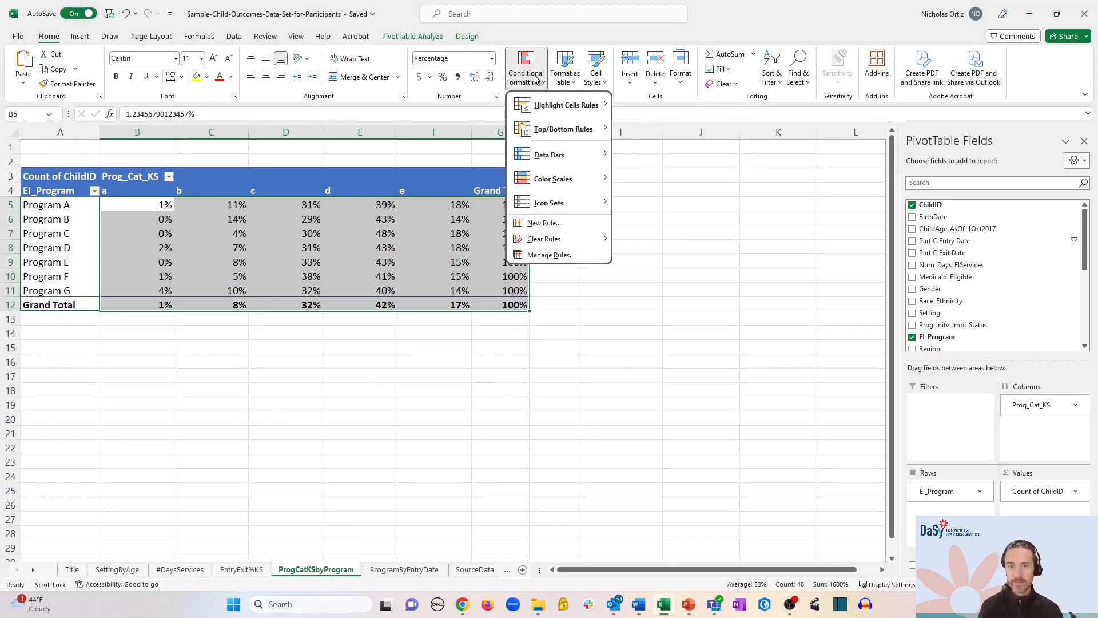
{"action": "mouse_move", "coordinate": [564, 154]}
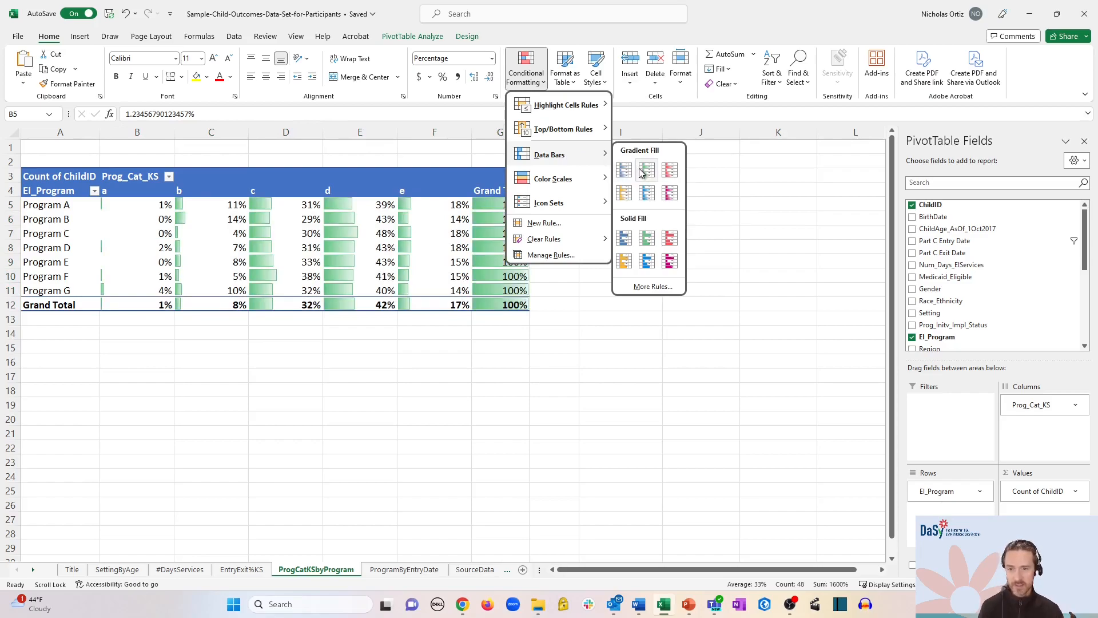
{"action": "left_click", "coordinate": [623, 194]}
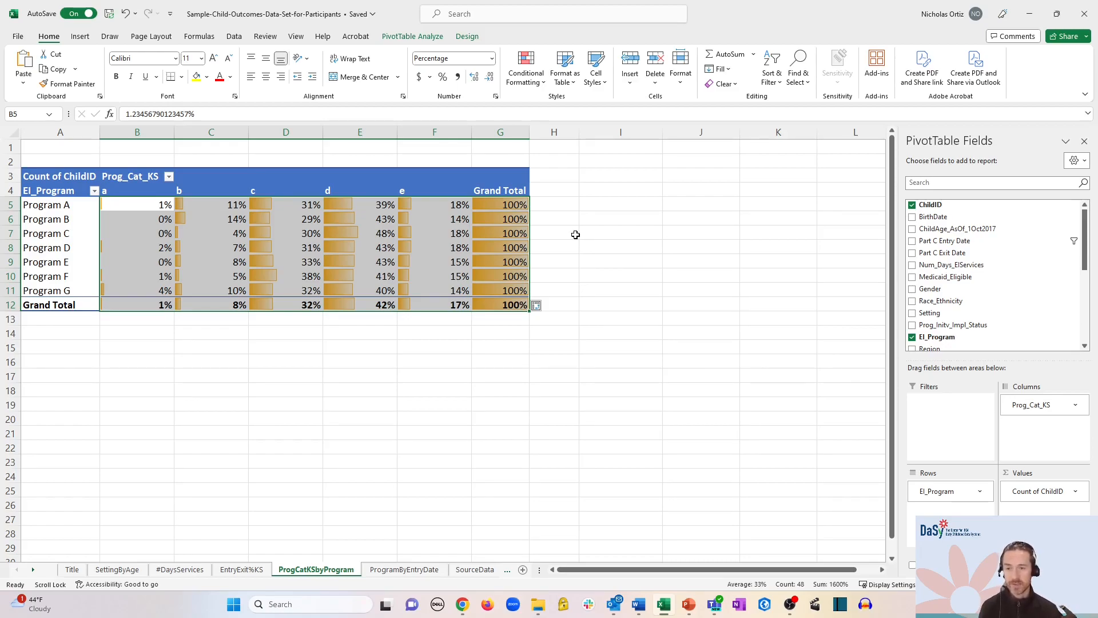
{"action": "mouse_move", "coordinate": [417, 276]}
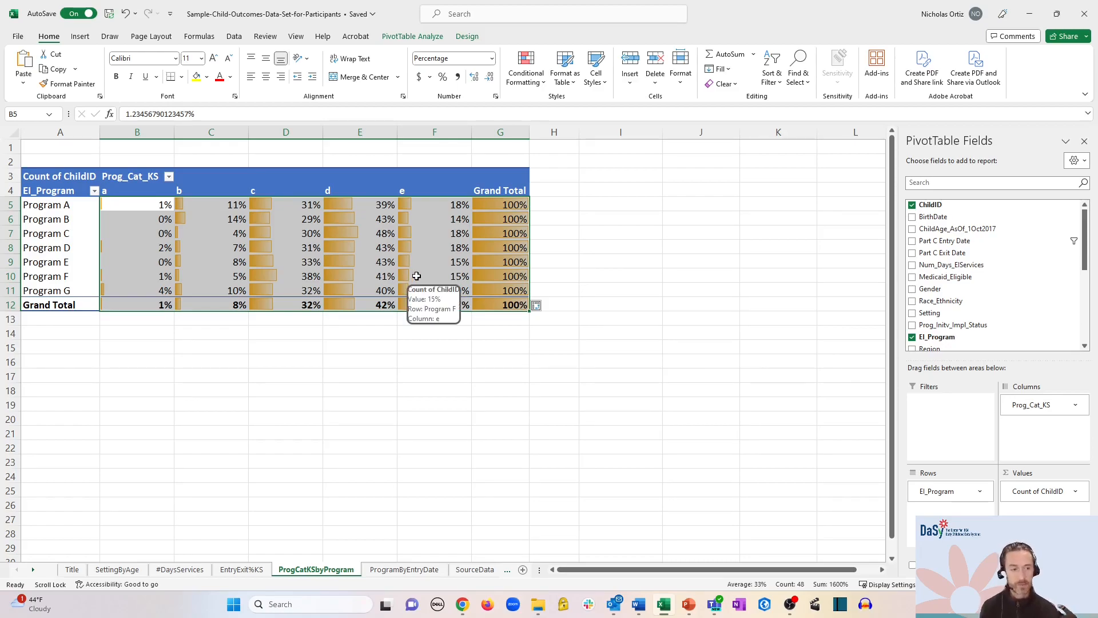
{"action": "left_click", "coordinate": [547, 221]}
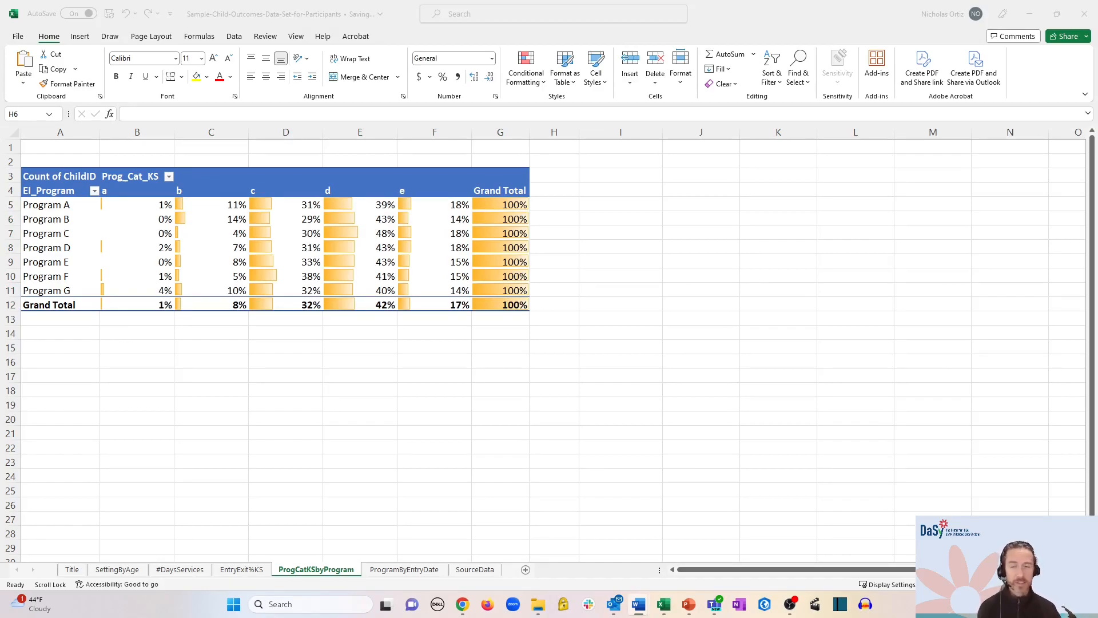
{"action": "key", "text": "ctrl+Home"}
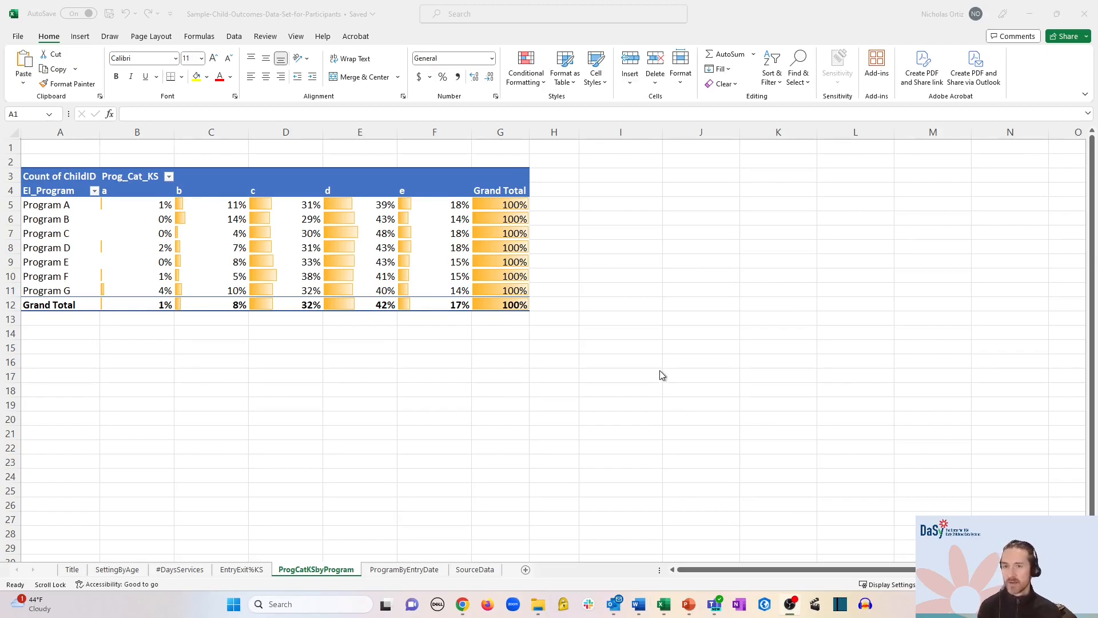
{"action": "left_click", "coordinate": [385, 211]}
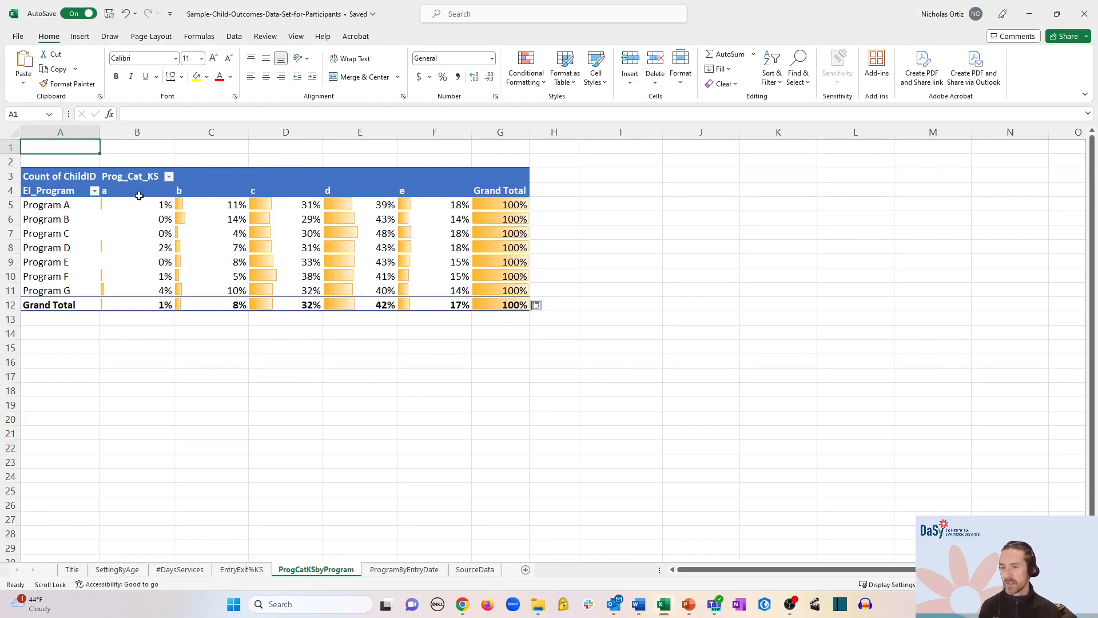
Apply the first gray style of the Medium group to the PivotTable
{"action": "left_click", "coordinate": [123, 241]}
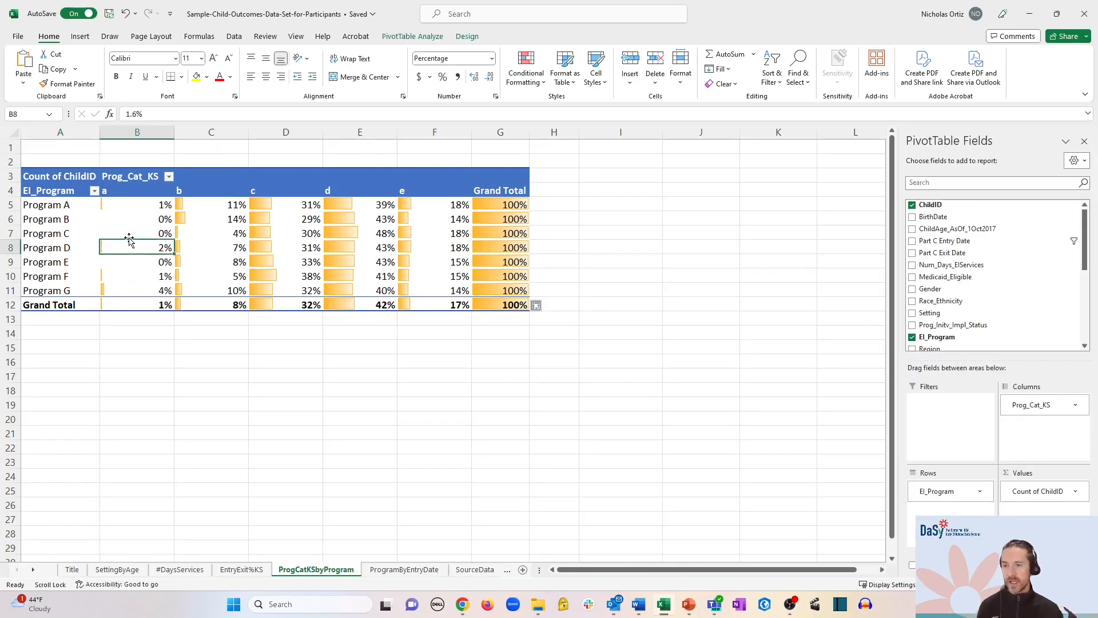
{"action": "left_click", "coordinate": [467, 36]}
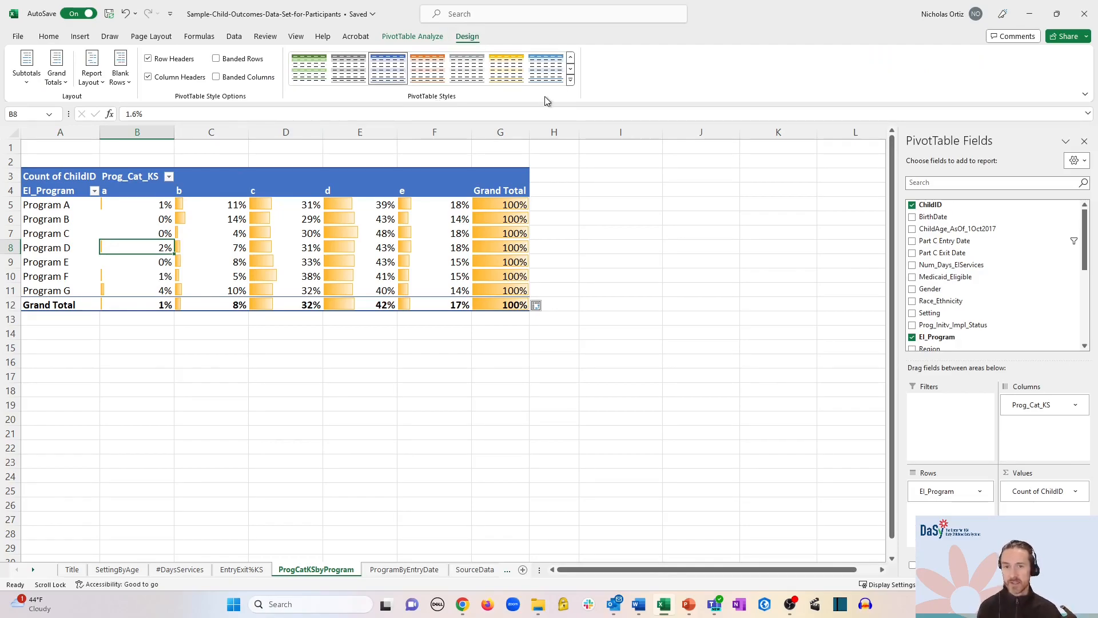
{"action": "left_click", "coordinate": [571, 81]}
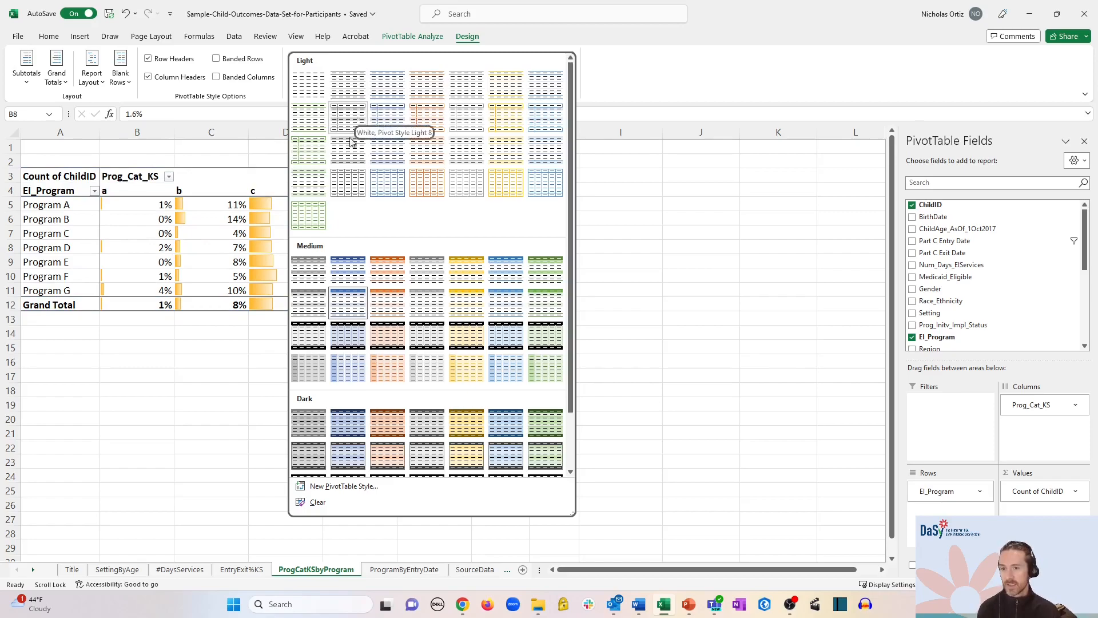
{"action": "left_click", "coordinate": [319, 269]}
Apply the gray banded style from the first row of the Light group to the PivotTable
{"action": "left_click", "coordinate": [266, 170]}
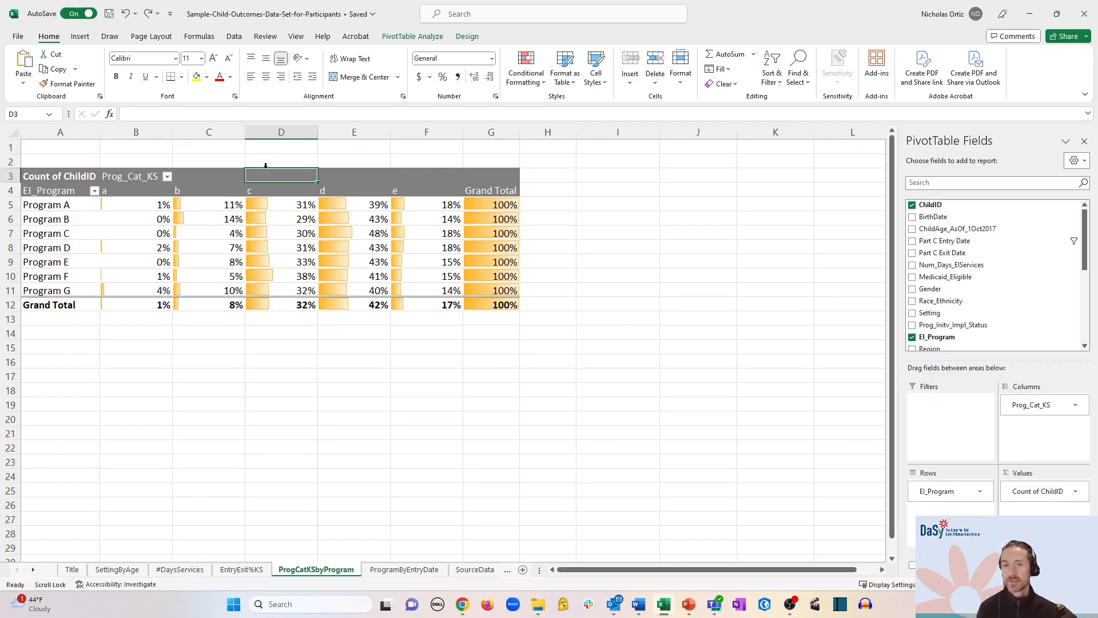
{"action": "left_click", "coordinate": [467, 36]}
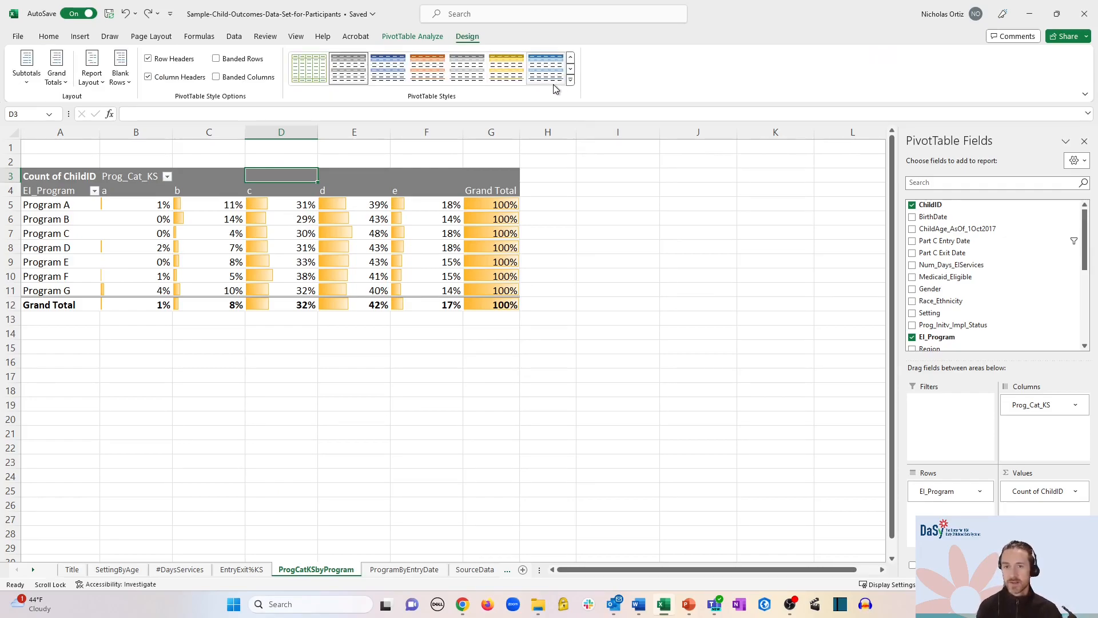
{"action": "left_click", "coordinate": [571, 83]}
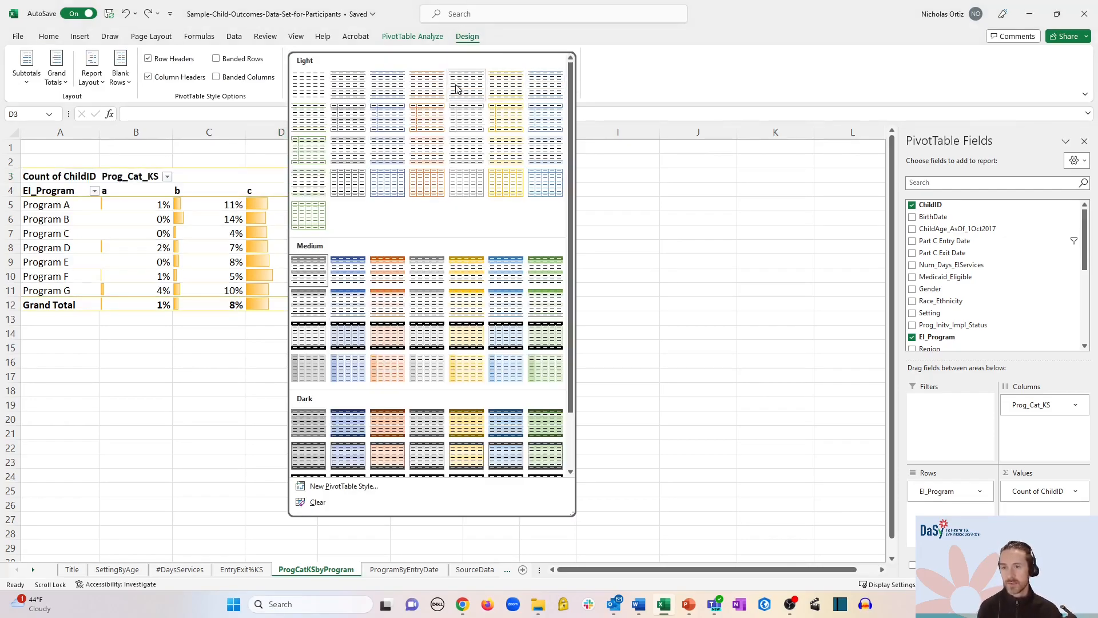
{"action": "left_click", "coordinate": [337, 87]}
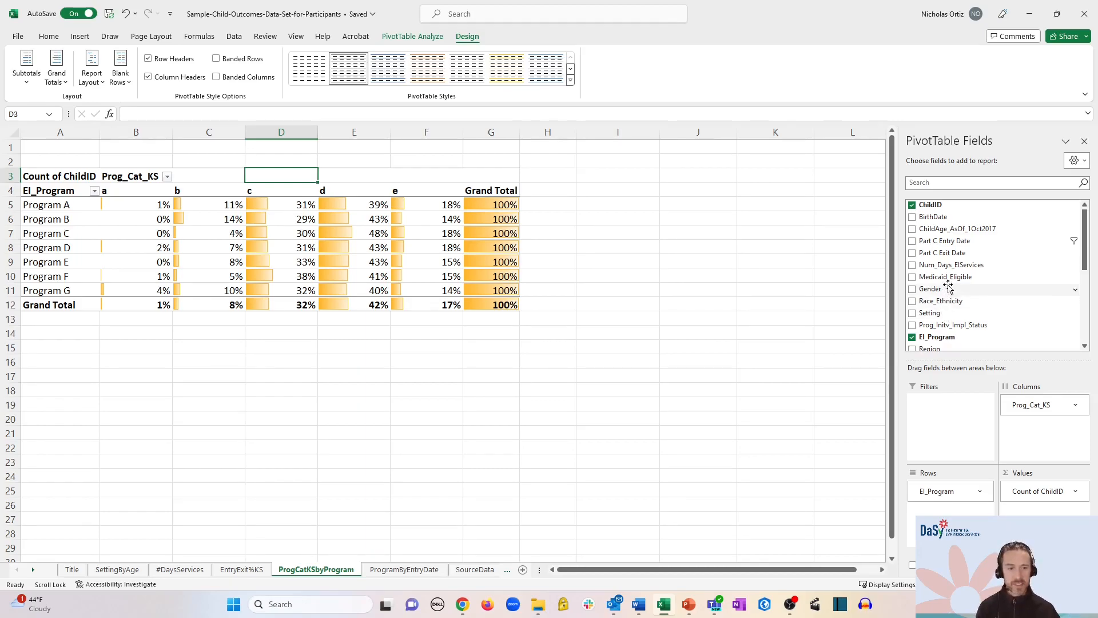
Add Medicaid_Eligible to the rows beneath EI_Program and show all subtotals at the bottom of each group
{"action": "left_click_drag", "start_coordinate": [951, 283], "coordinate": [963, 511]}
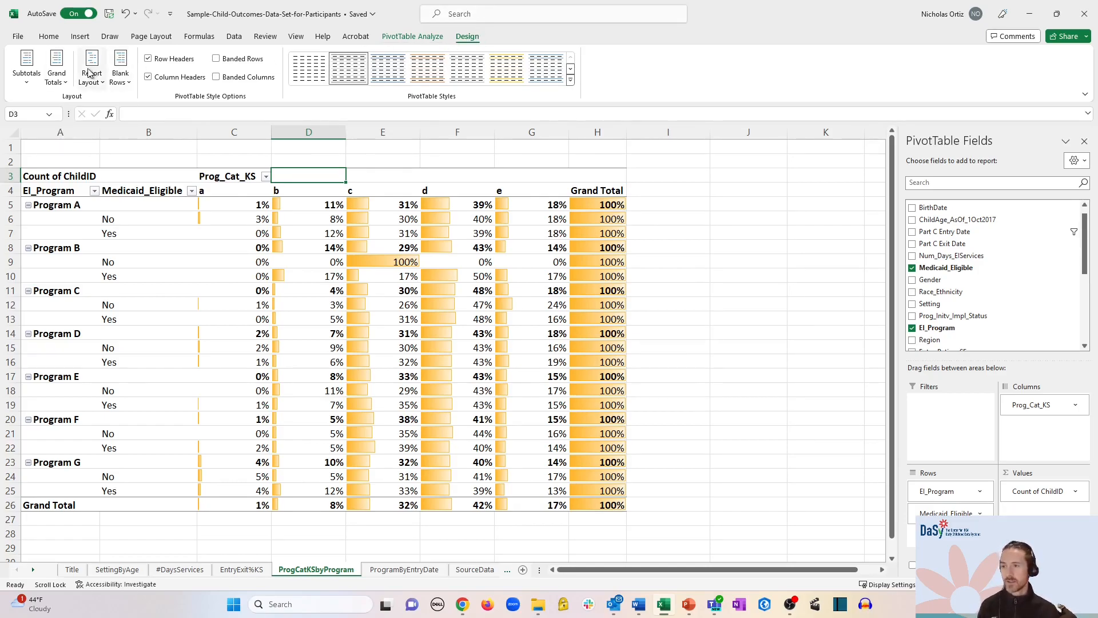
{"action": "left_click", "coordinate": [26, 82]}
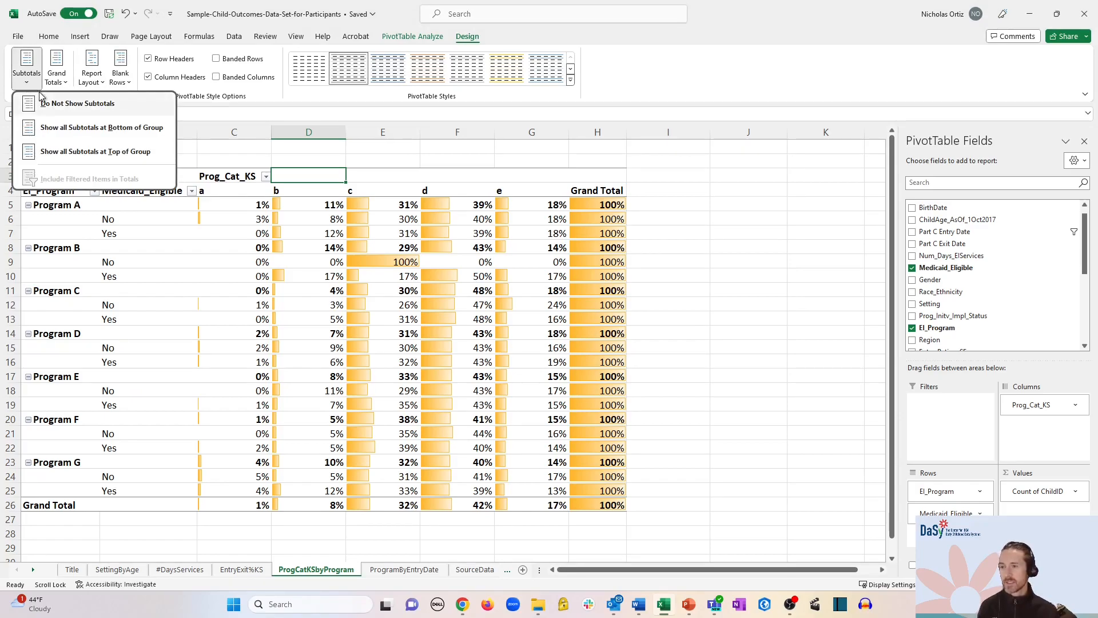
{"action": "left_click", "coordinate": [58, 129]}
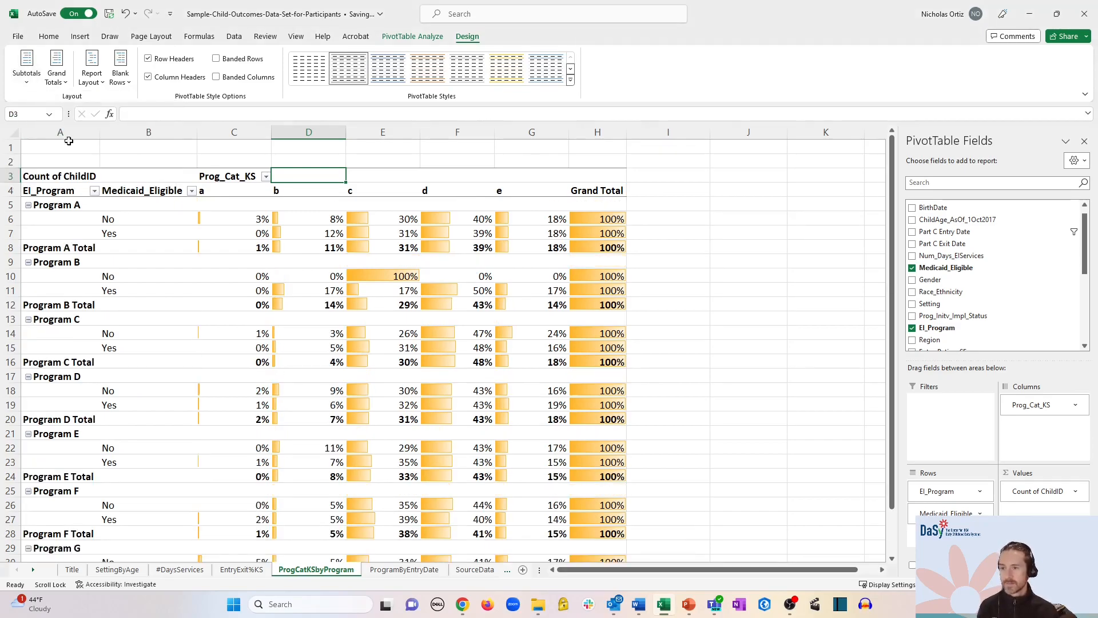
{"action": "left_click", "coordinate": [12, 247]}
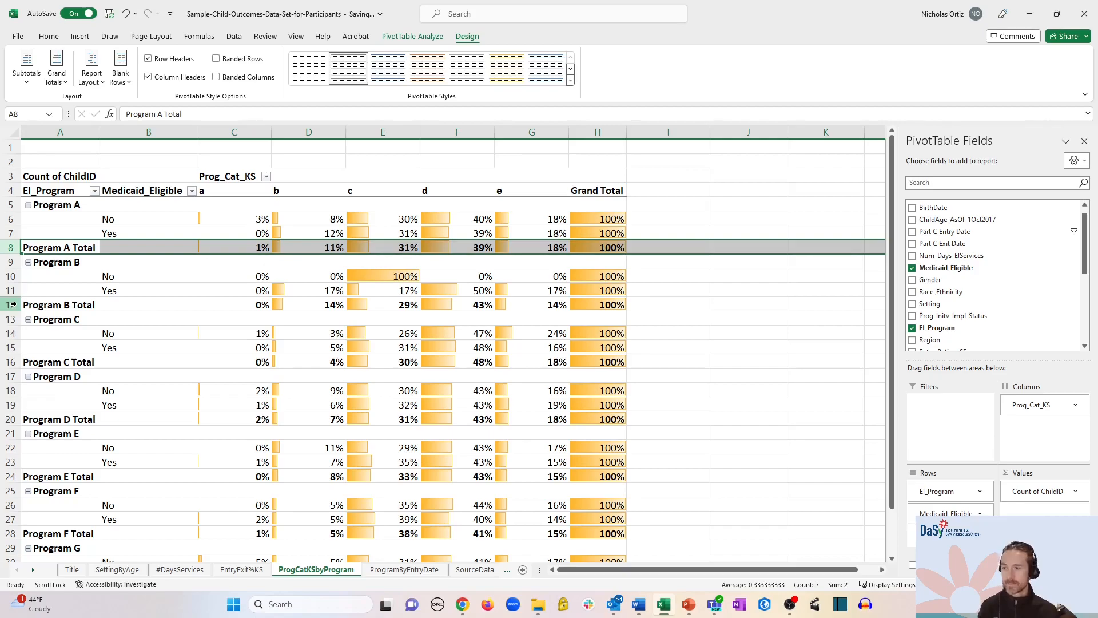
{"action": "left_click", "coordinate": [13, 304]}
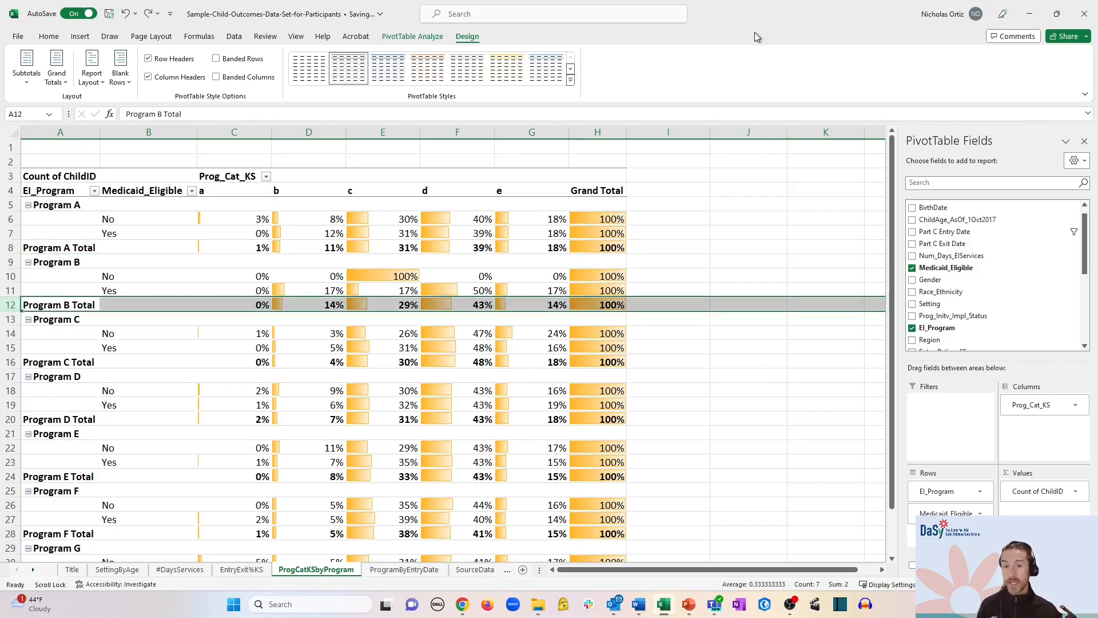
Turn the PivotTable's grand totals off for rows and columns
{"action": "left_click", "coordinate": [608, 134]}
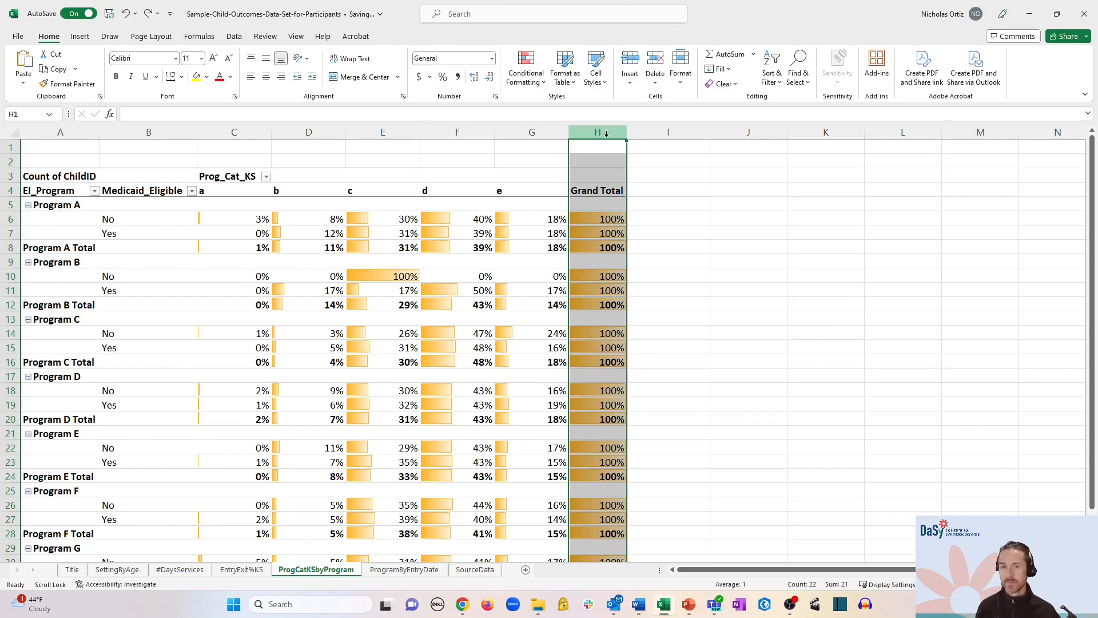
{"action": "left_click", "coordinate": [620, 169]}
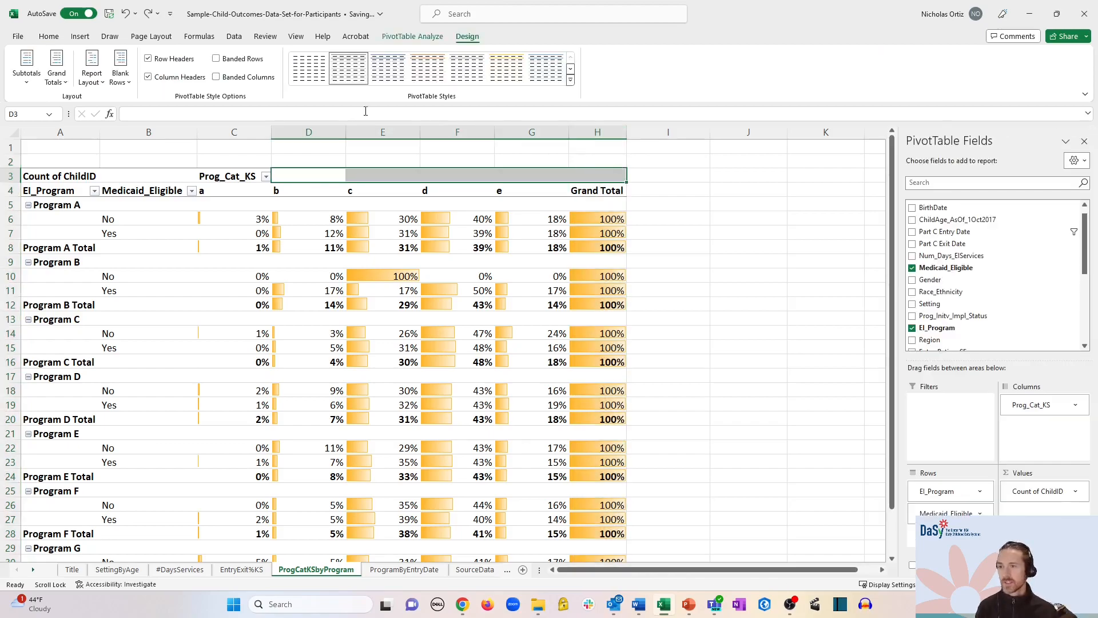
{"action": "left_click", "coordinate": [61, 83]}
{"action": "left_click", "coordinate": [78, 103]}
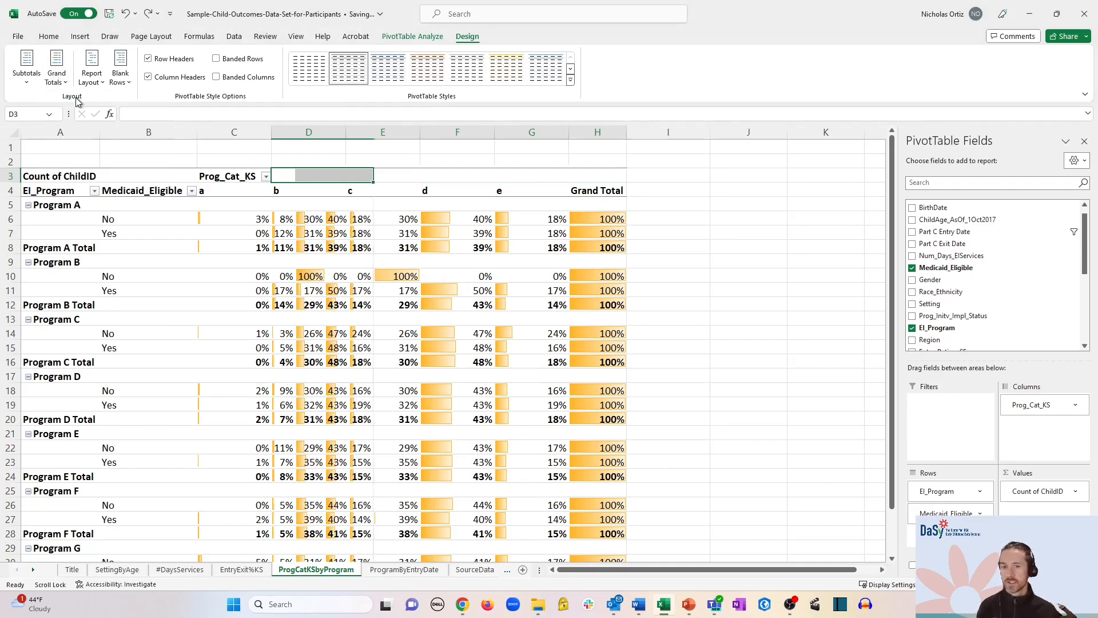
Turn the PivotTable's grand totals on for both rows and columns and check the end of the table
{"action": "left_click", "coordinate": [72, 85]}
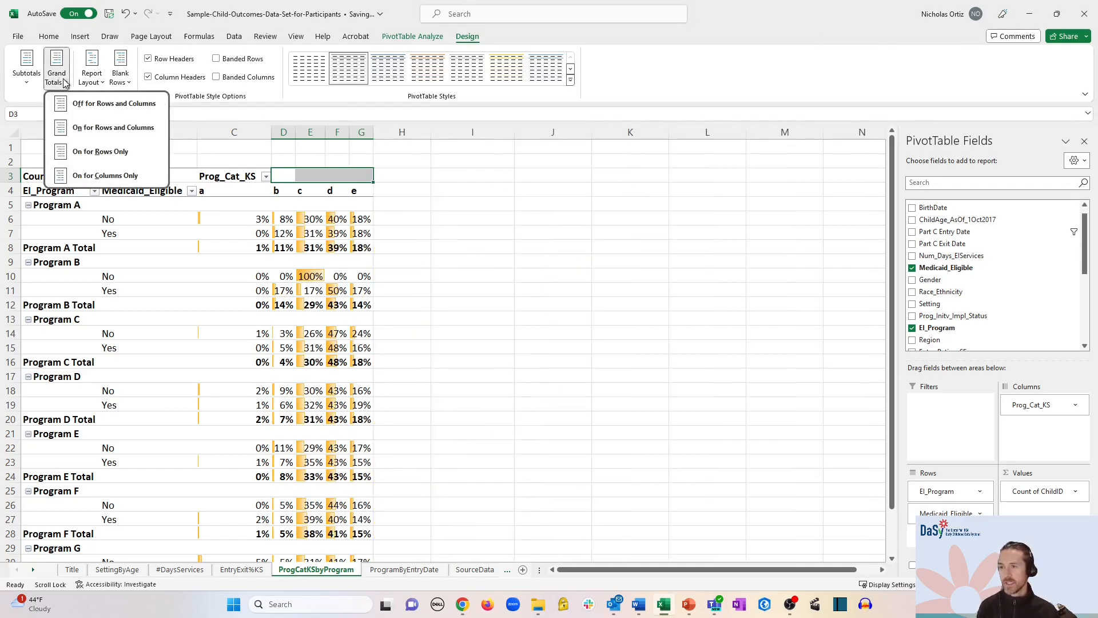
{"action": "left_click", "coordinate": [72, 125]}
{"action": "scroll", "coordinate": [207, 286], "scroll_direction": "down", "scroll_amount": 4}
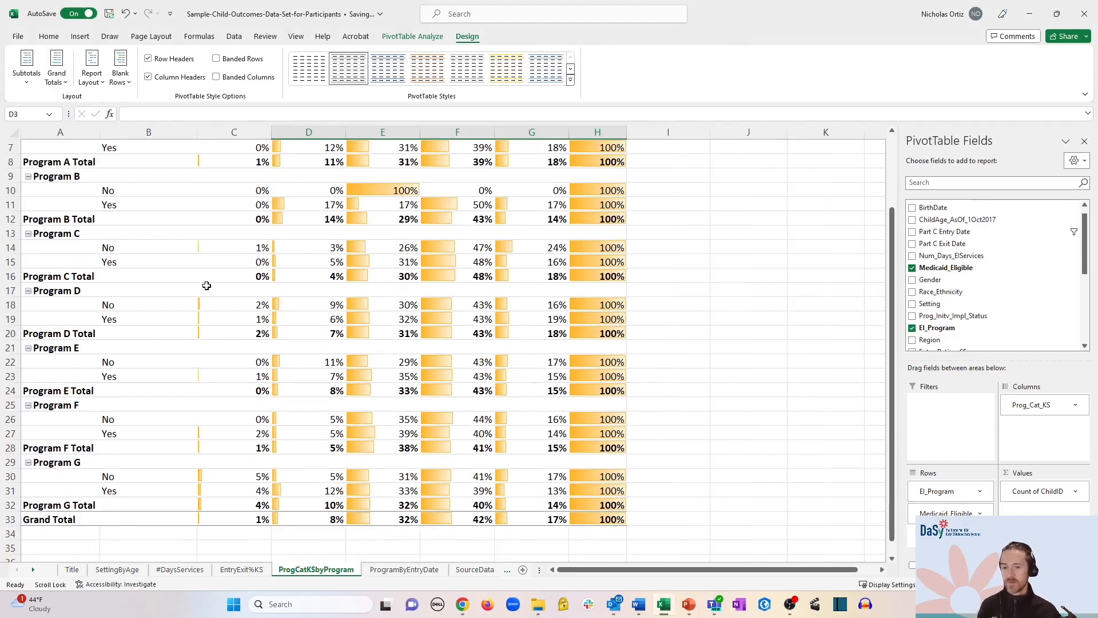
{"action": "scroll", "coordinate": [206, 285], "scroll_direction": "up", "scroll_amount": 4}
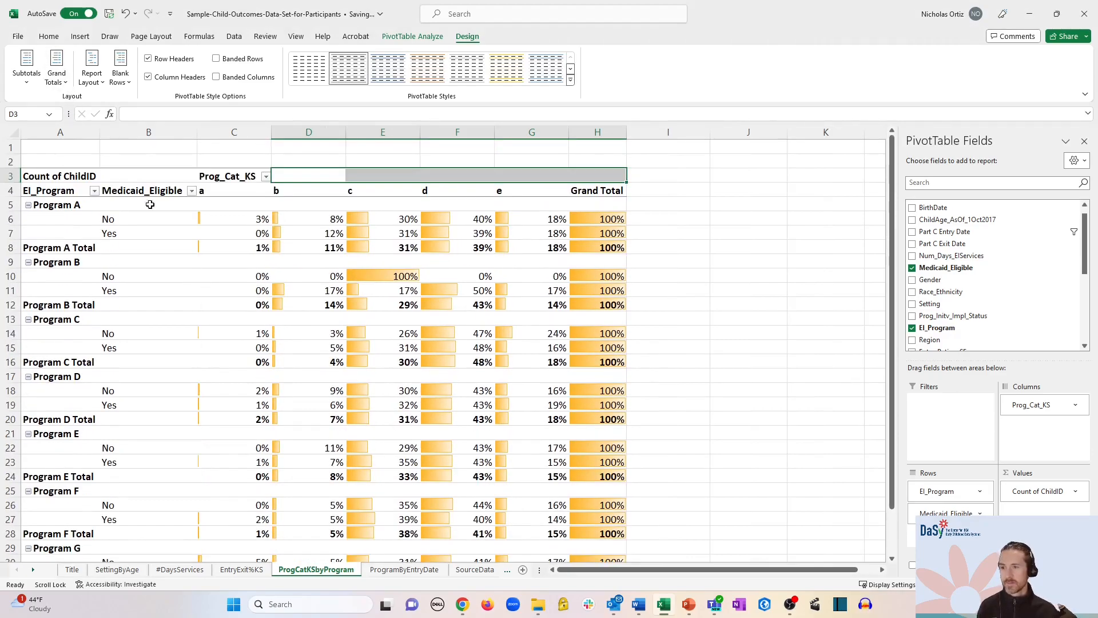
Show the PivotTable's grand totals for rows only and check the last rows of the table
{"action": "left_click", "coordinate": [60, 83]}
{"action": "left_click", "coordinate": [80, 151]}
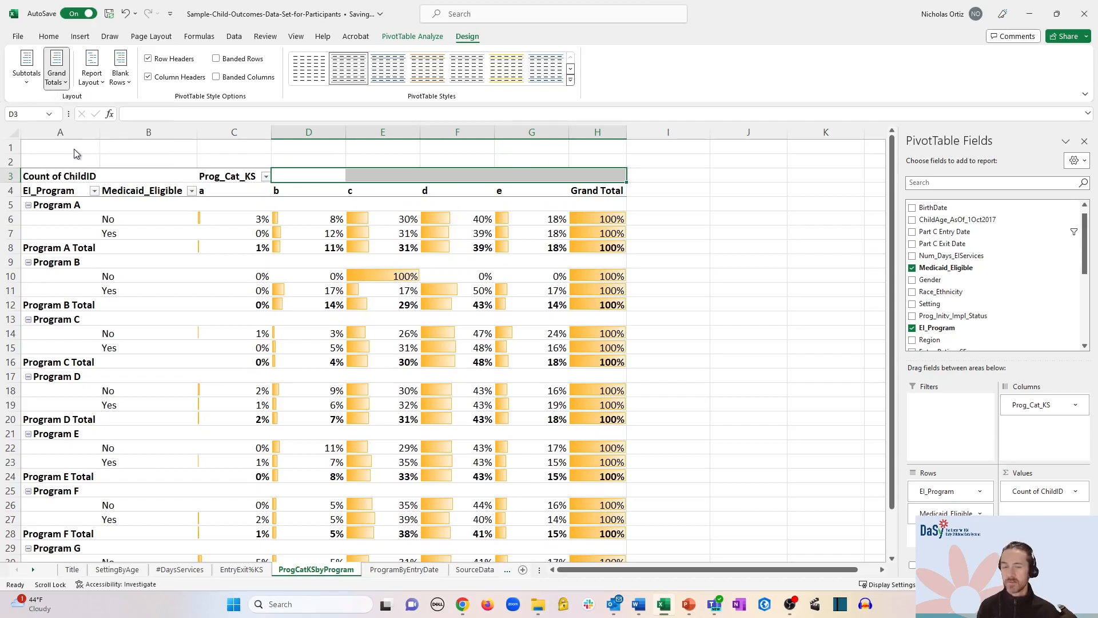
{"action": "scroll", "coordinate": [193, 237], "scroll_direction": "down", "scroll_amount": 2}
{"action": "scroll", "coordinate": [193, 237], "scroll_direction": "down", "scroll_amount": 1}
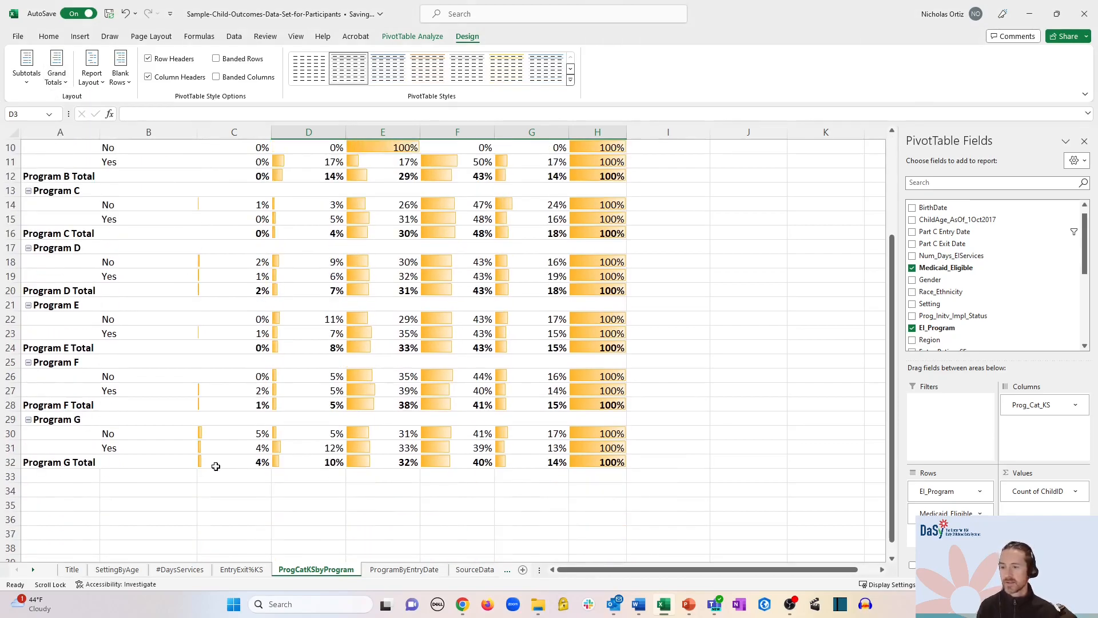
Show the PivotTable's grand totals for columns only and check where the Grand Total column was
{"action": "left_click", "coordinate": [53, 74]}
{"action": "left_click", "coordinate": [104, 175]}
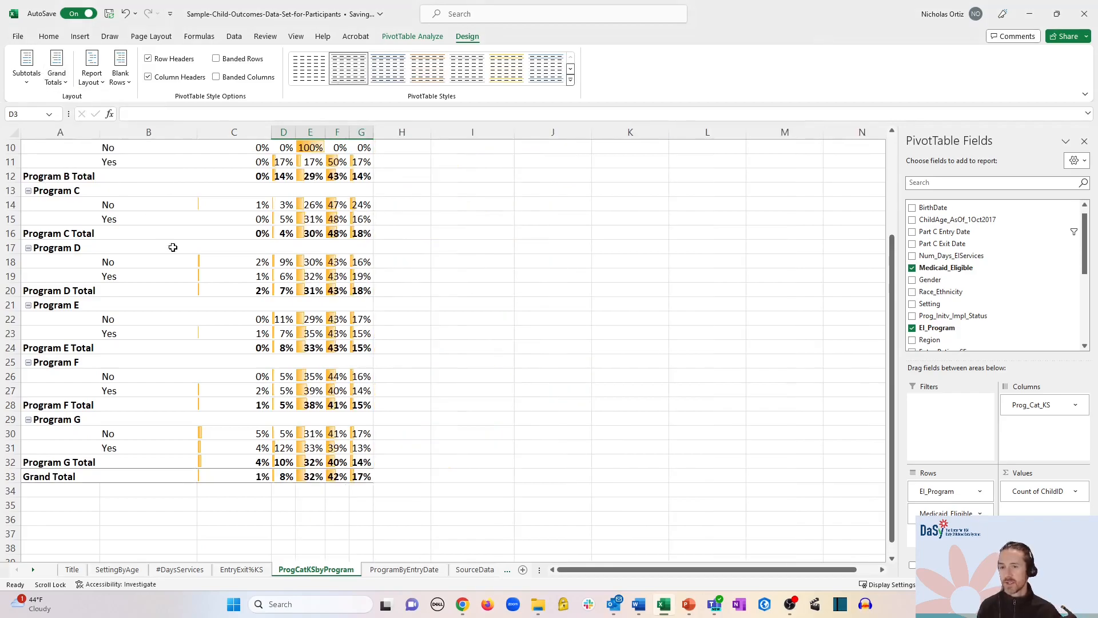
{"action": "scroll", "coordinate": [245, 361], "scroll_direction": "up", "scroll_amount": 3}
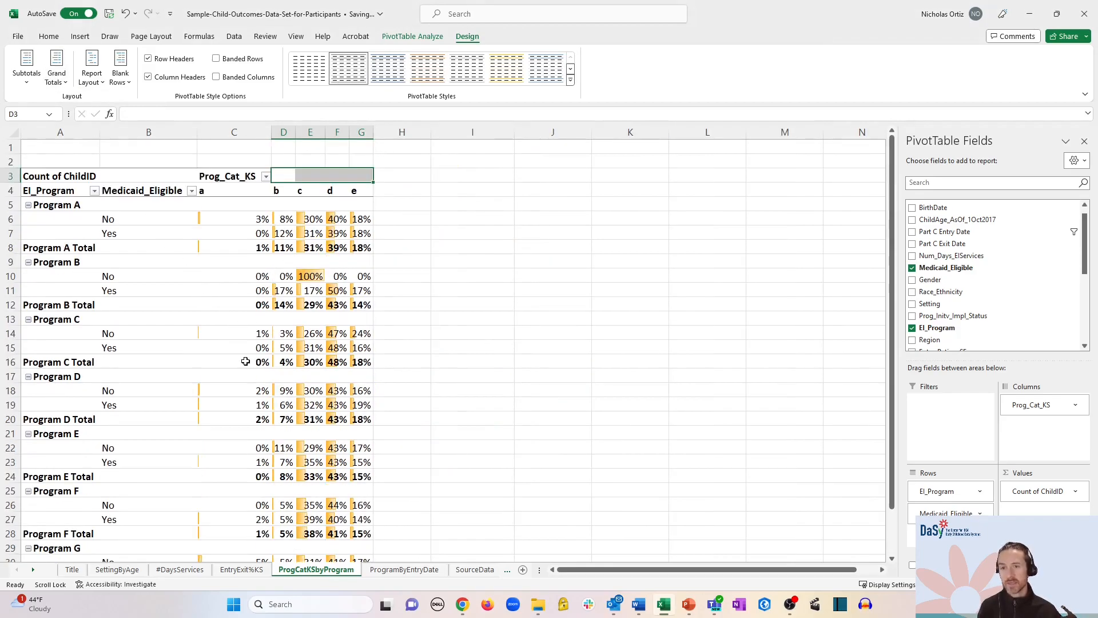
{"action": "left_click", "coordinate": [396, 132]}
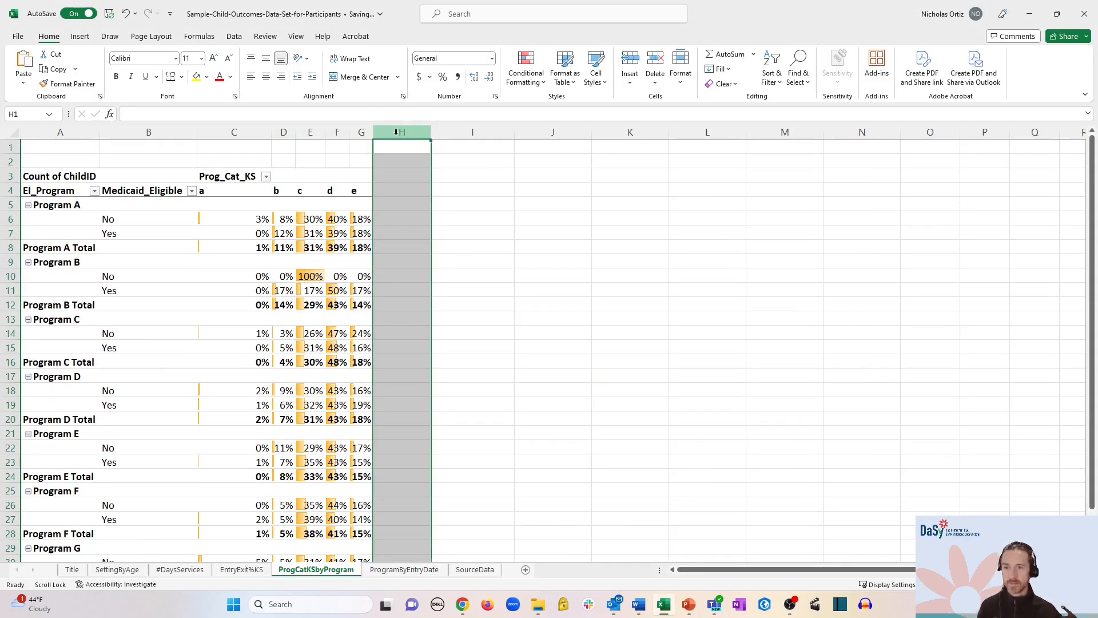
{"action": "left_click", "coordinate": [339, 204]}
{"action": "left_click", "coordinate": [467, 36]}
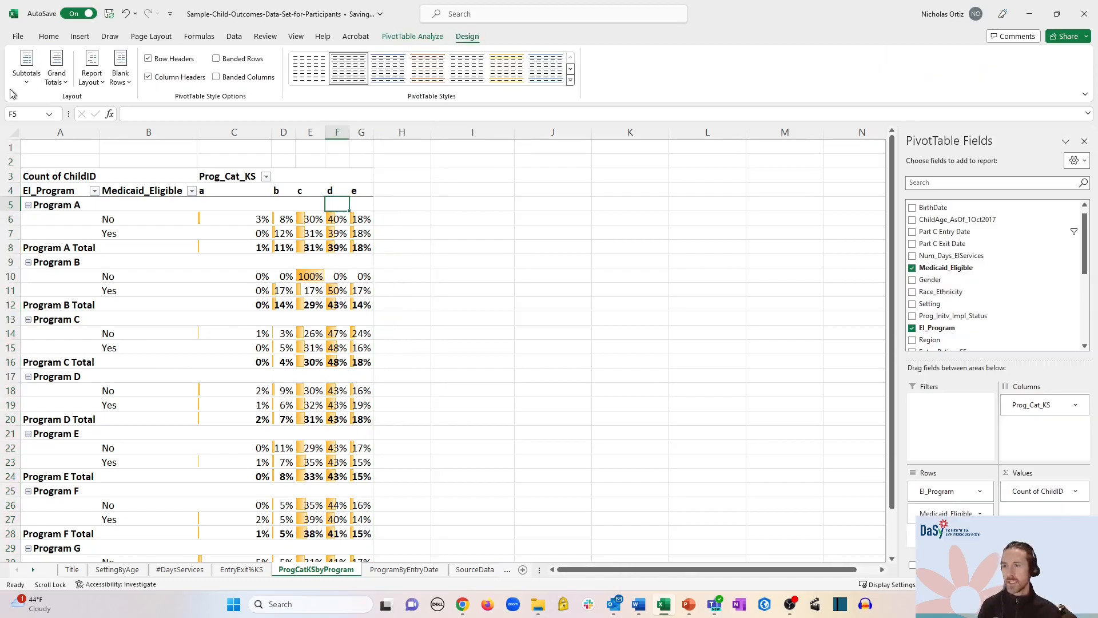
Turn the PivotTable's grand totals back on for both rows and columns
{"action": "left_click", "coordinate": [54, 76]}
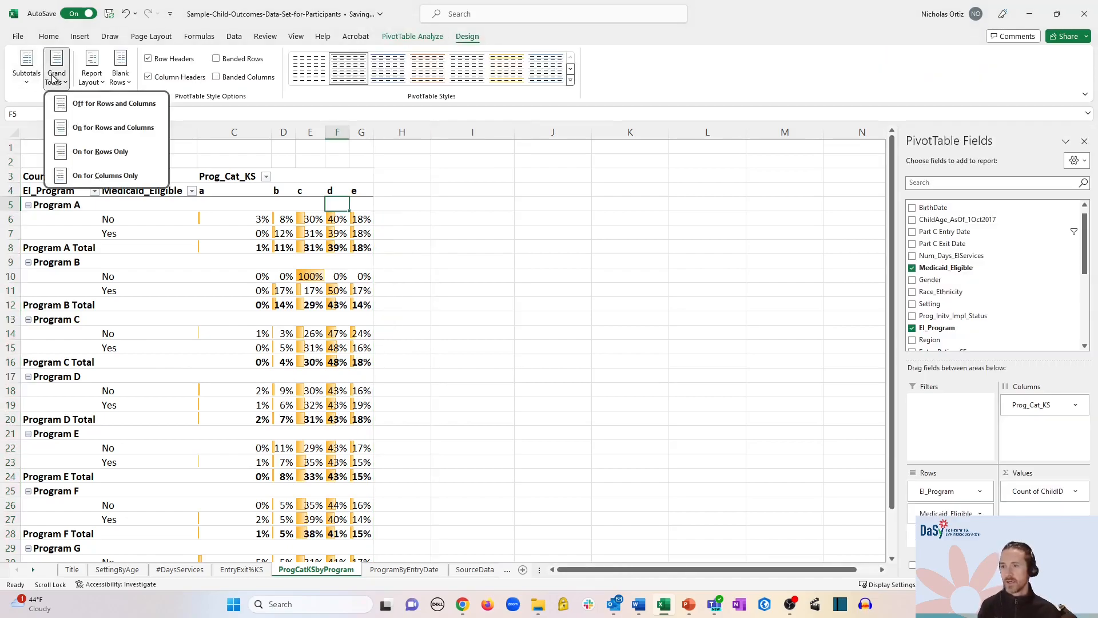
{"action": "left_click", "coordinate": [103, 129]}
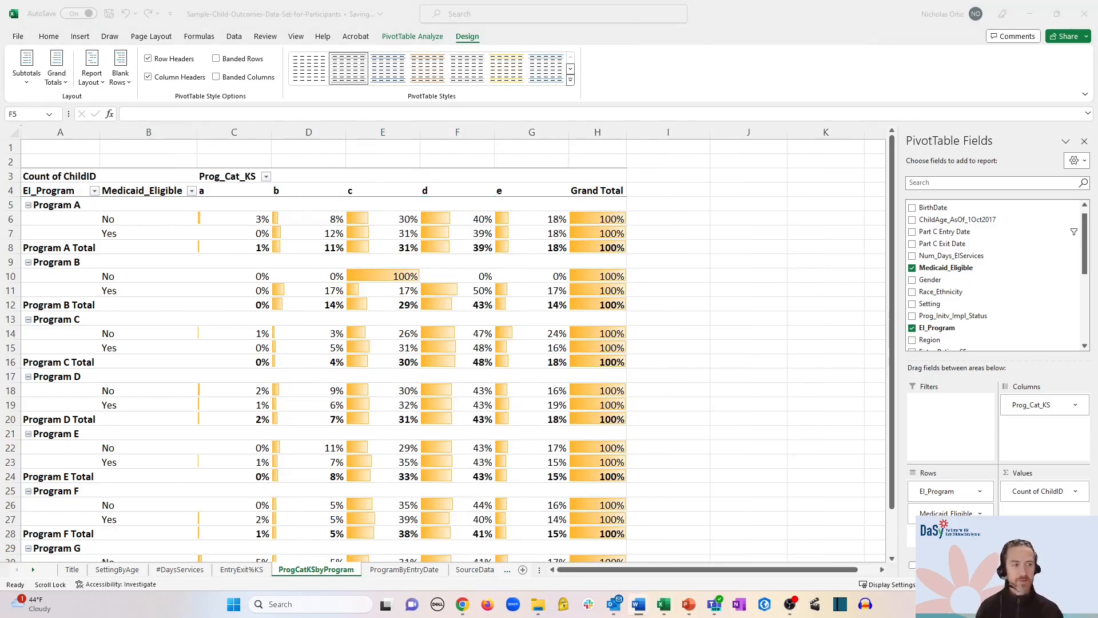
{"action": "left_click", "coordinate": [254, 107]}
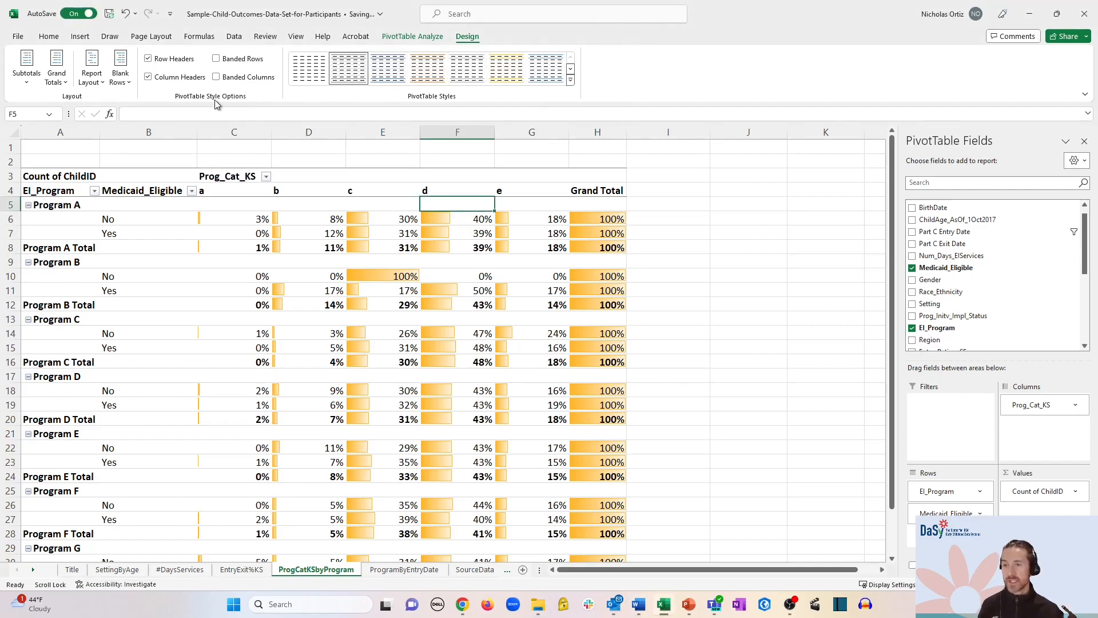
Try banded rows and banded columns on the PivotTable, and keep only the banded rows on
{"action": "left_click", "coordinate": [217, 59]}
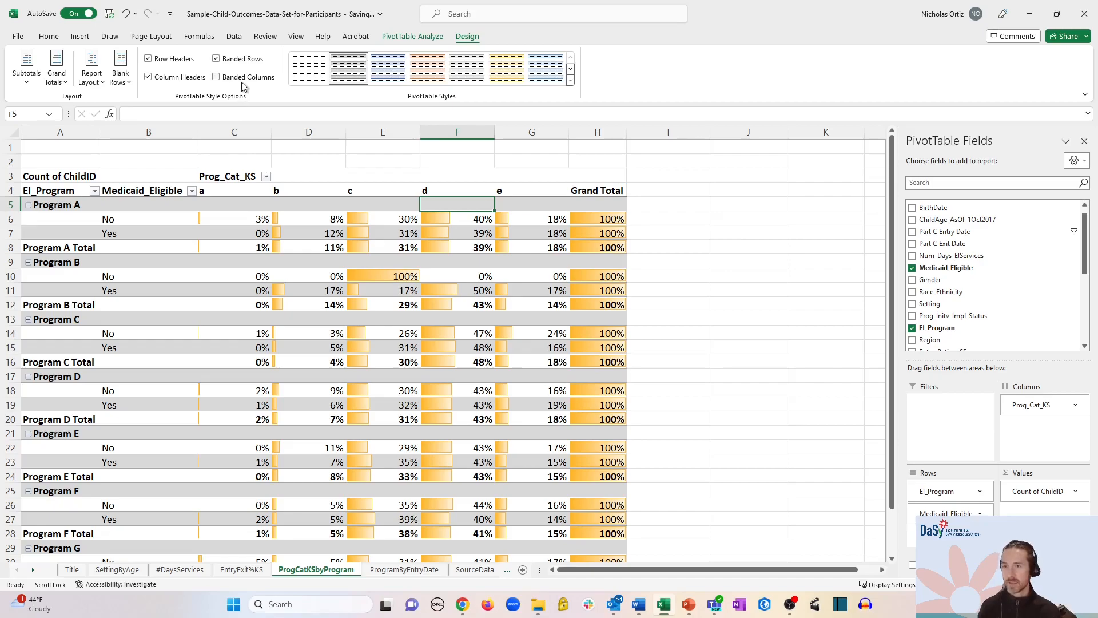
{"action": "left_click", "coordinate": [244, 59]}
{"action": "left_click", "coordinate": [245, 78]}
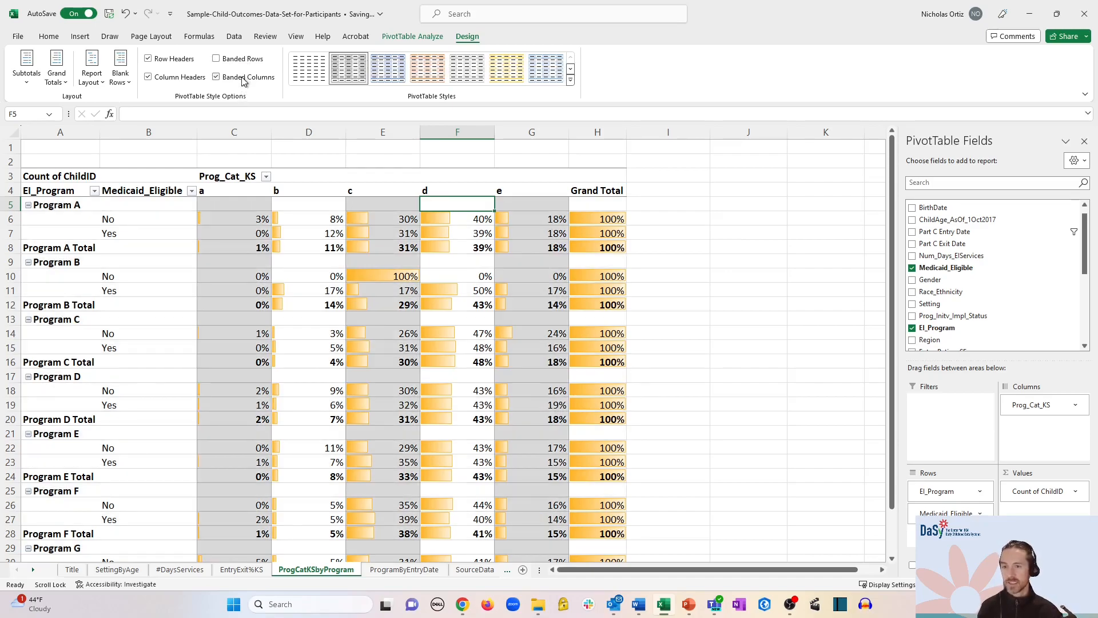
{"action": "left_click", "coordinate": [244, 79]}
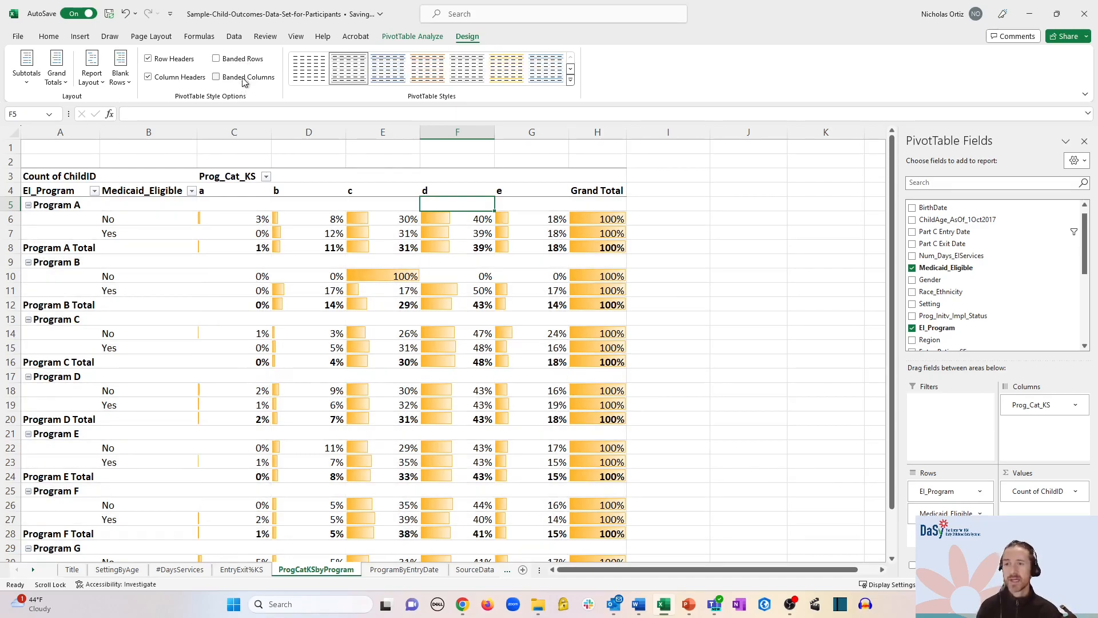
{"action": "left_click", "coordinate": [246, 61]}
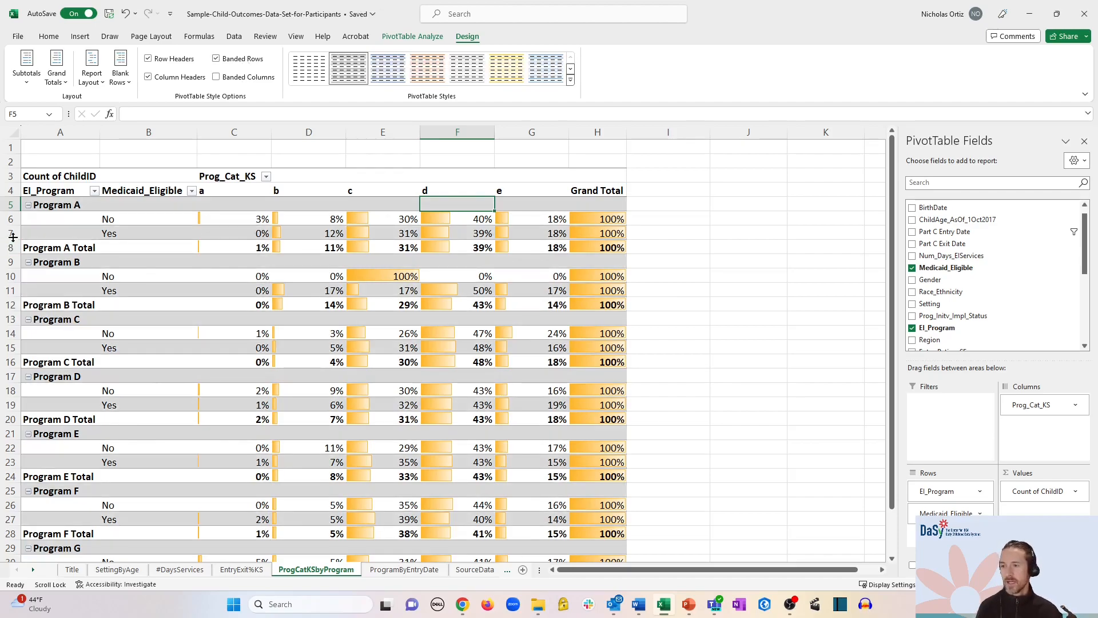
Collapse the Program A group in the PivotTable and expand it again
{"action": "left_click", "coordinate": [30, 209]}
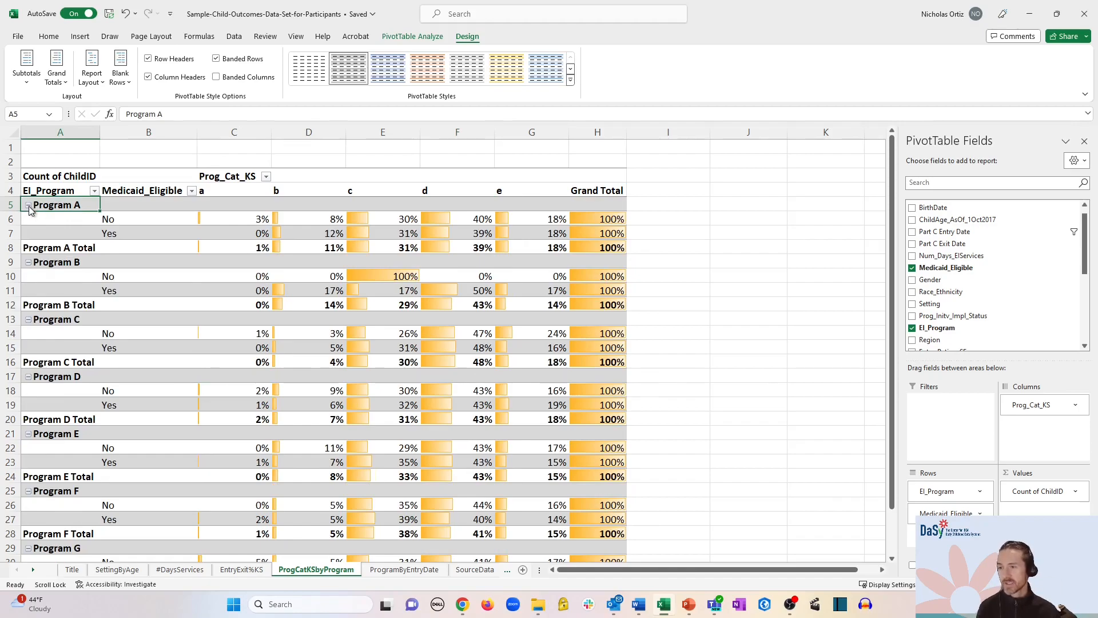
{"action": "left_click", "coordinate": [29, 206]}
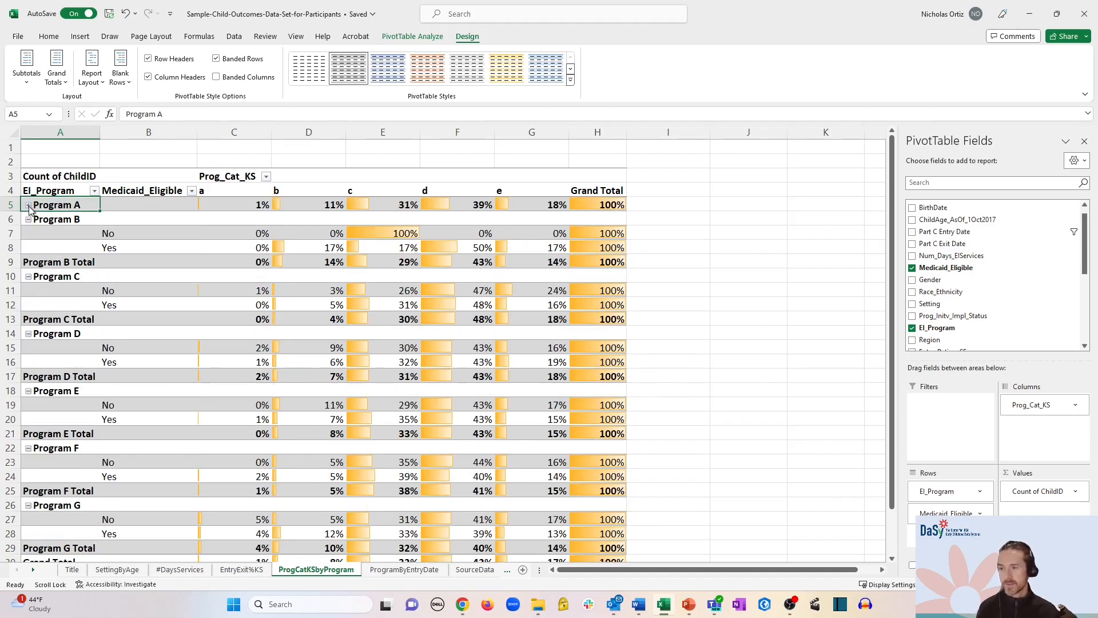
{"action": "left_click", "coordinate": [29, 206]}
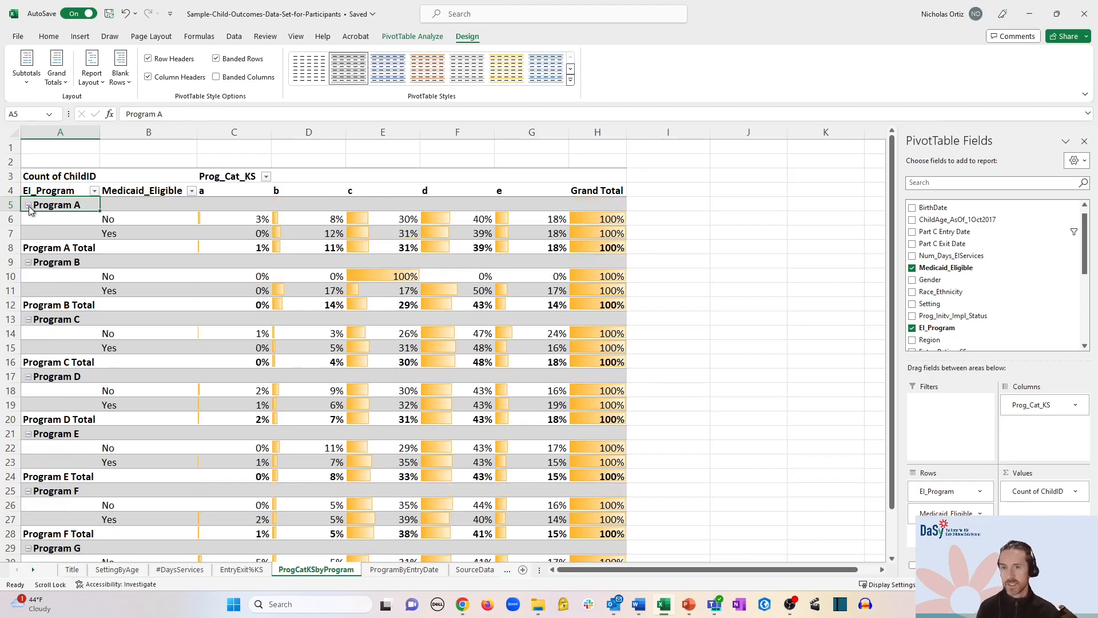
Hide and restore the PivotTable's expand/collapse buttons, and do the same with its field headers
{"action": "left_click", "coordinate": [412, 36]}
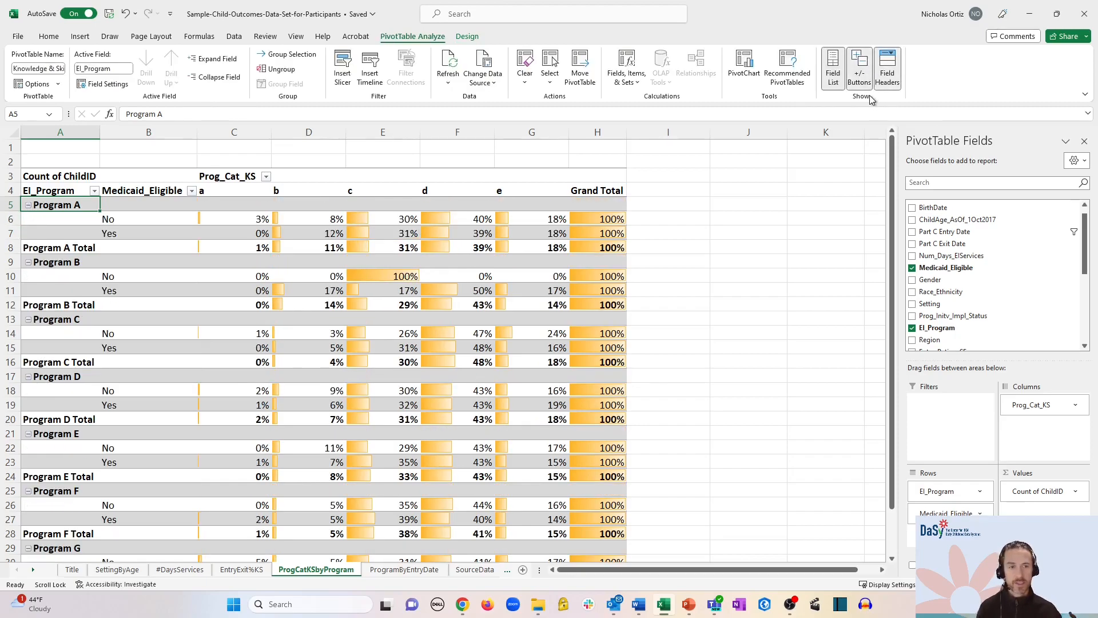
{"action": "left_click", "coordinate": [867, 84]}
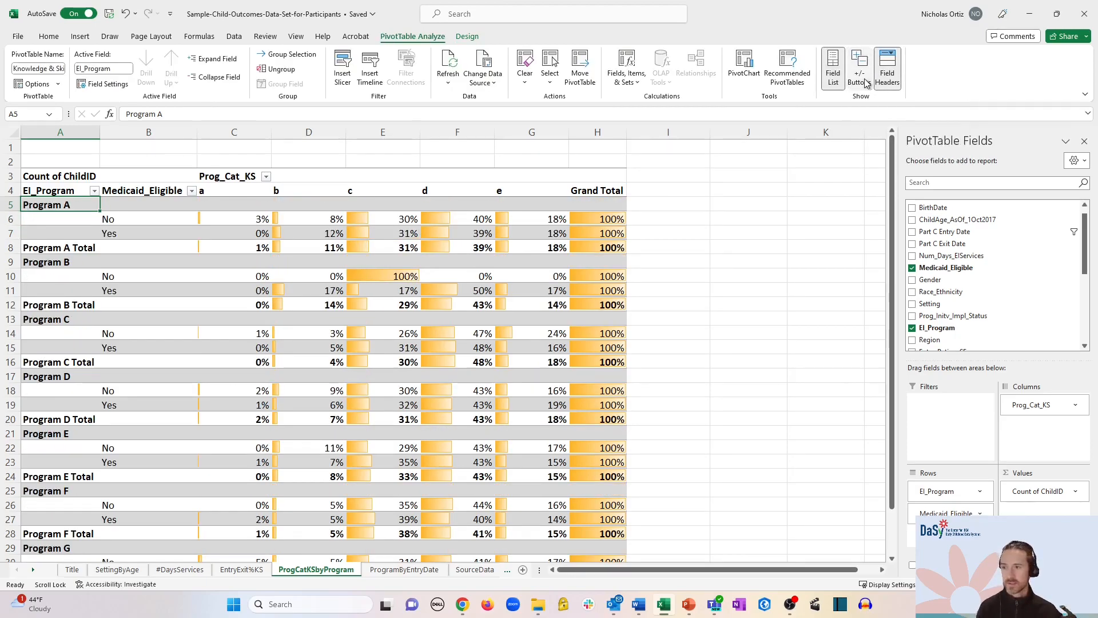
{"action": "left_click", "coordinate": [867, 84]}
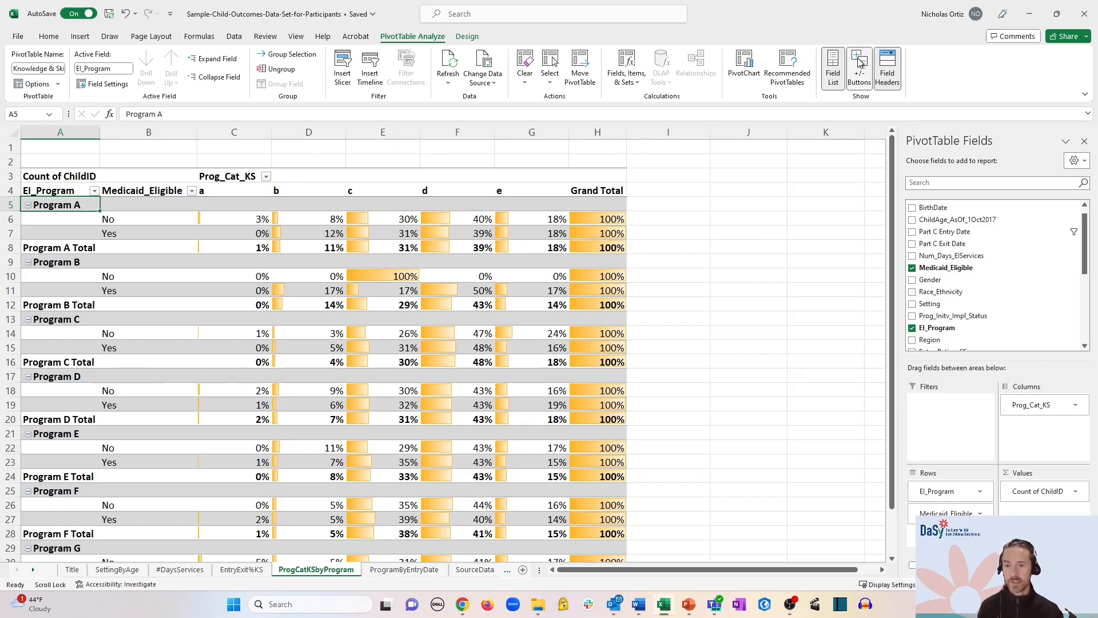
{"action": "left_click", "coordinate": [889, 73]}
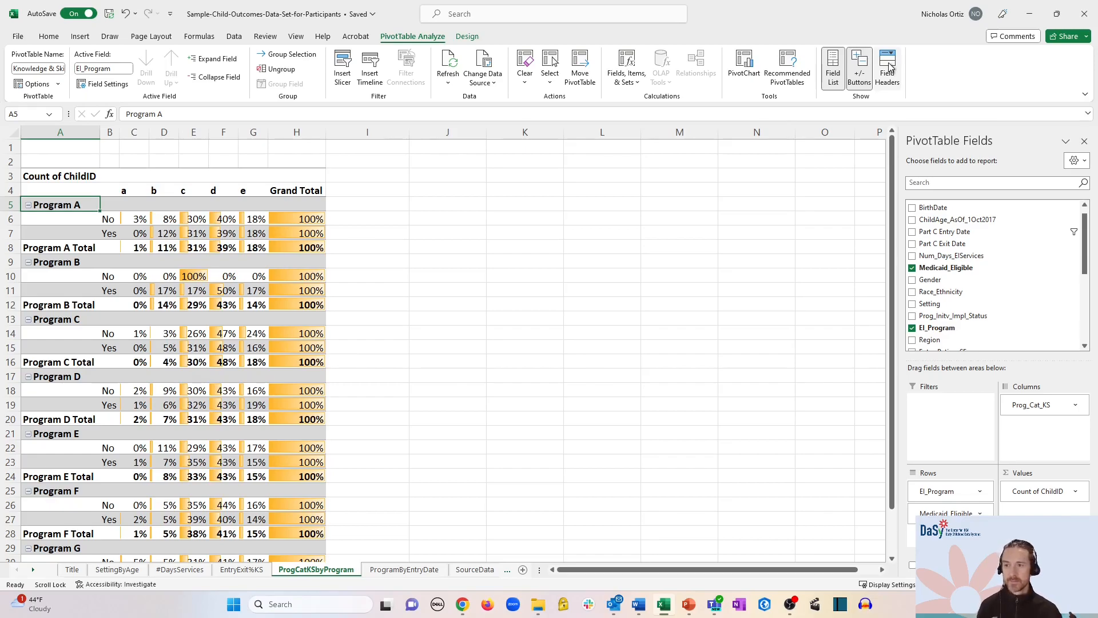
{"action": "left_click", "coordinate": [889, 70]}
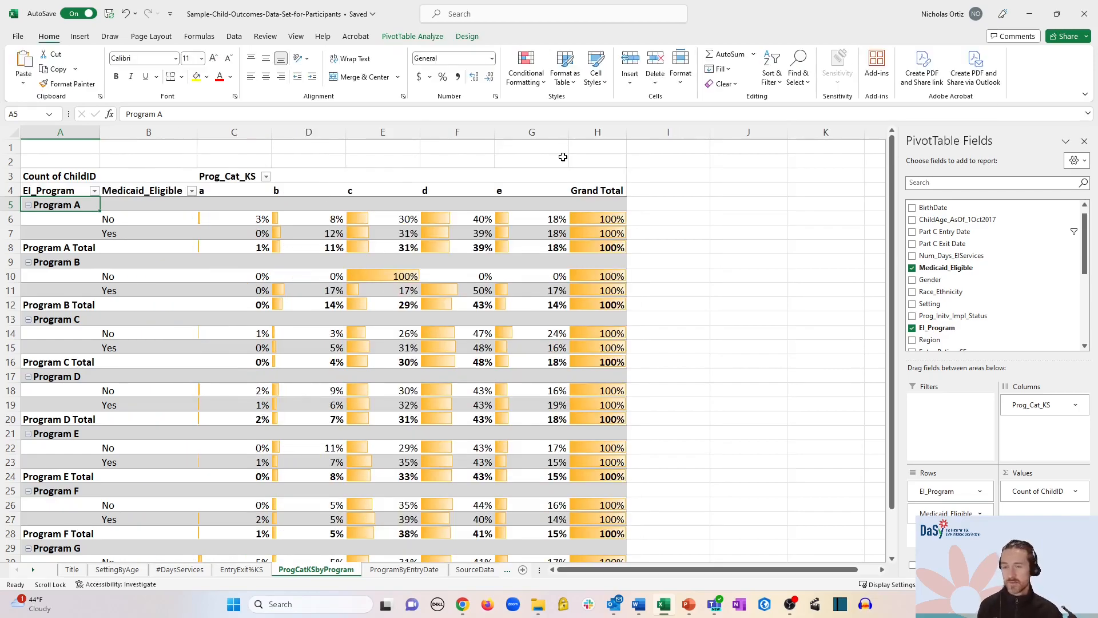
Insert a slicer for the Setting field and place it just right of the PivotTable's Grand Total column
{"action": "left_click", "coordinate": [453, 178]}
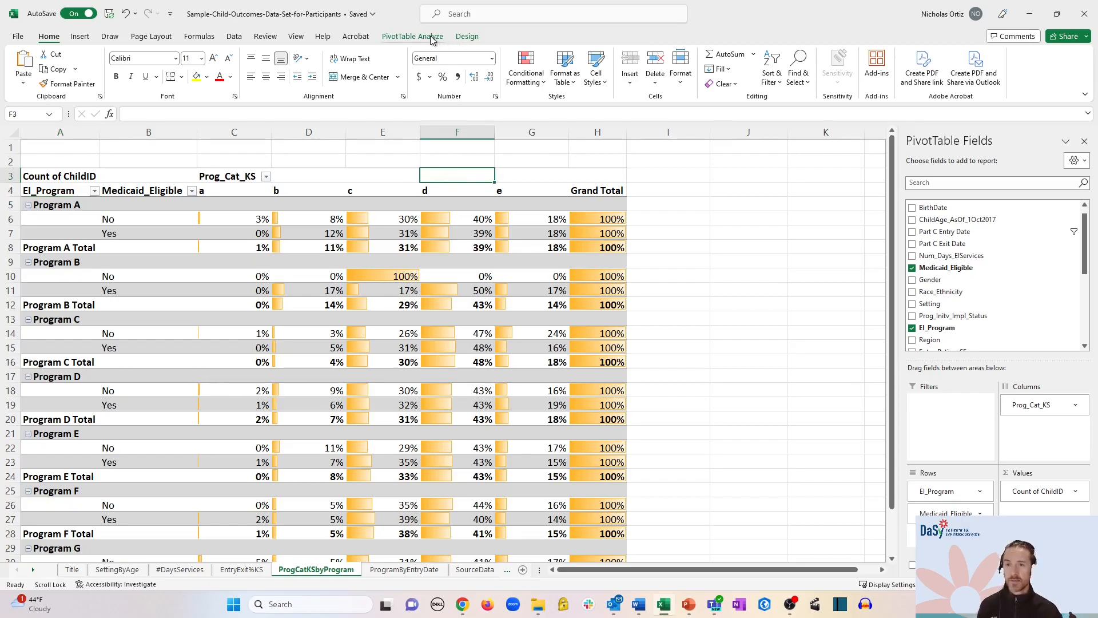
{"action": "left_click", "coordinate": [413, 36]}
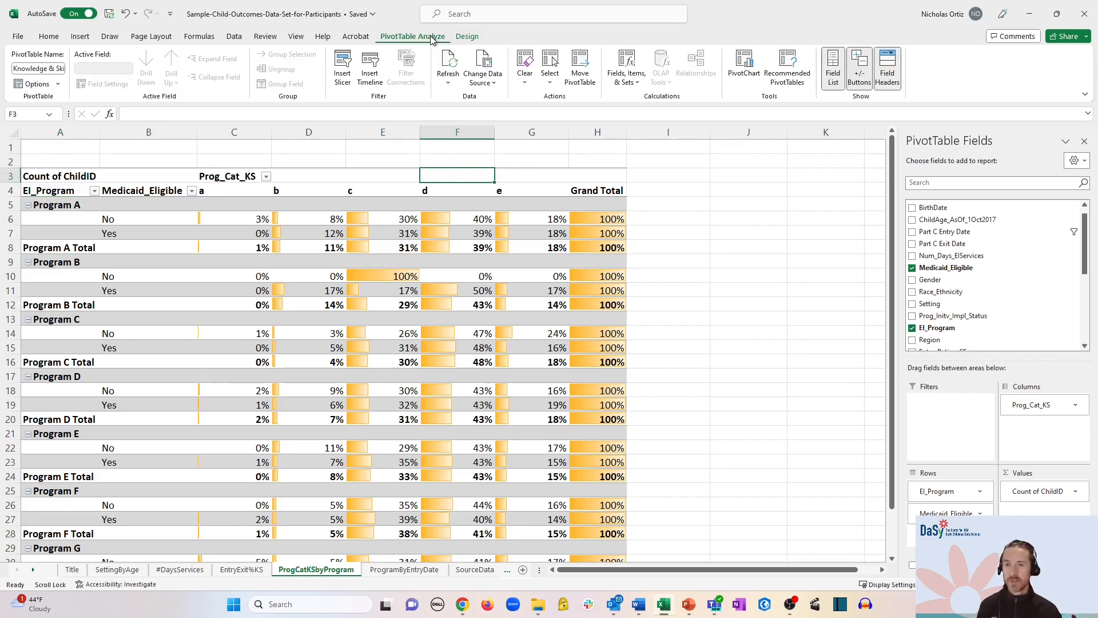
{"action": "left_click", "coordinate": [347, 80]}
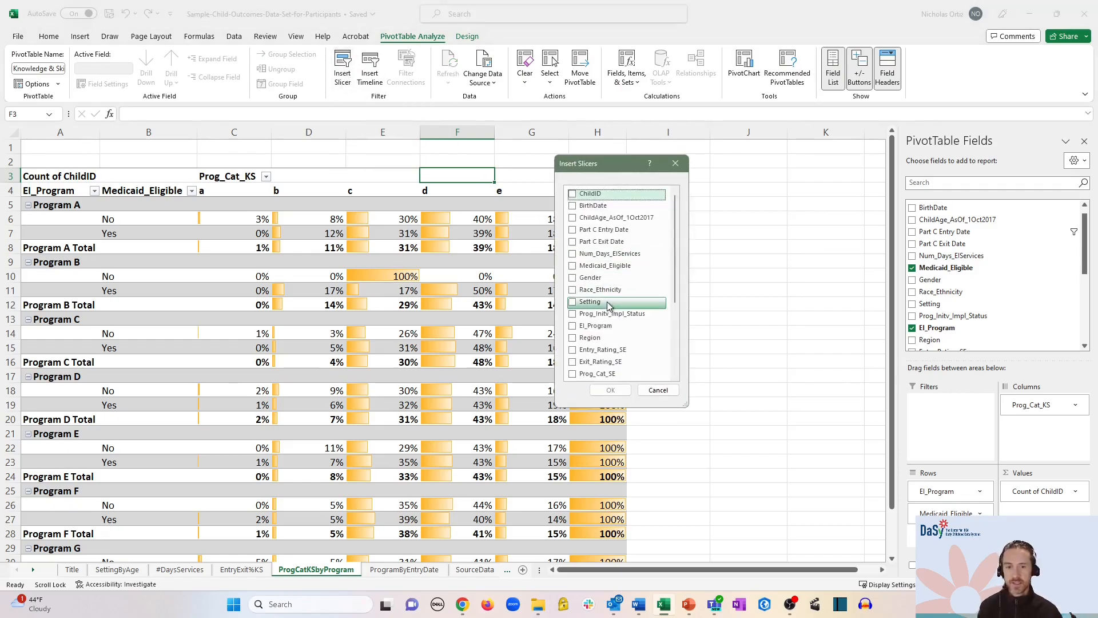
{"action": "left_click", "coordinate": [572, 302]}
{"action": "left_click", "coordinate": [611, 390]}
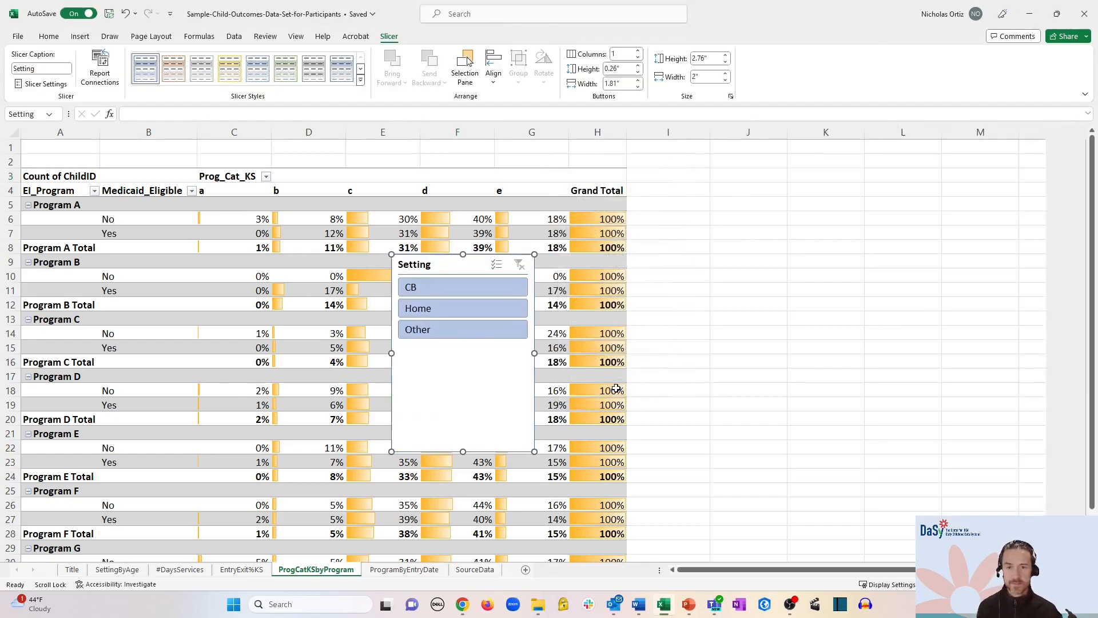
{"action": "left_click_drag", "start_coordinate": [475, 259], "coordinate": [724, 179]}
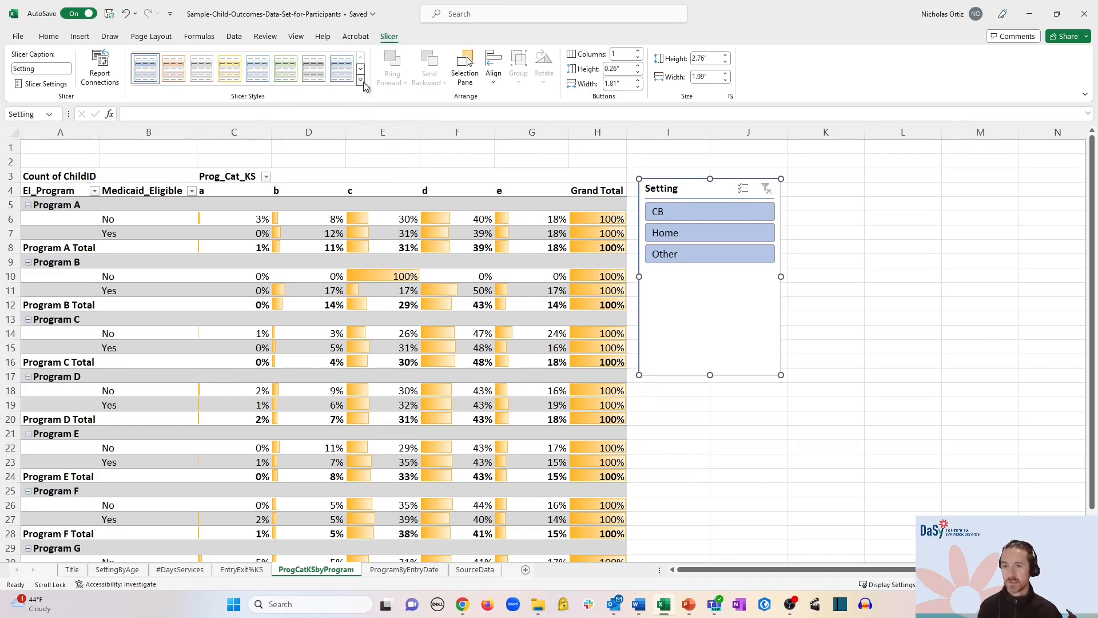
Apply the light yellow style to the Setting slicer and arrange its buttons in 2 columns
{"action": "left_click", "coordinate": [229, 71]}
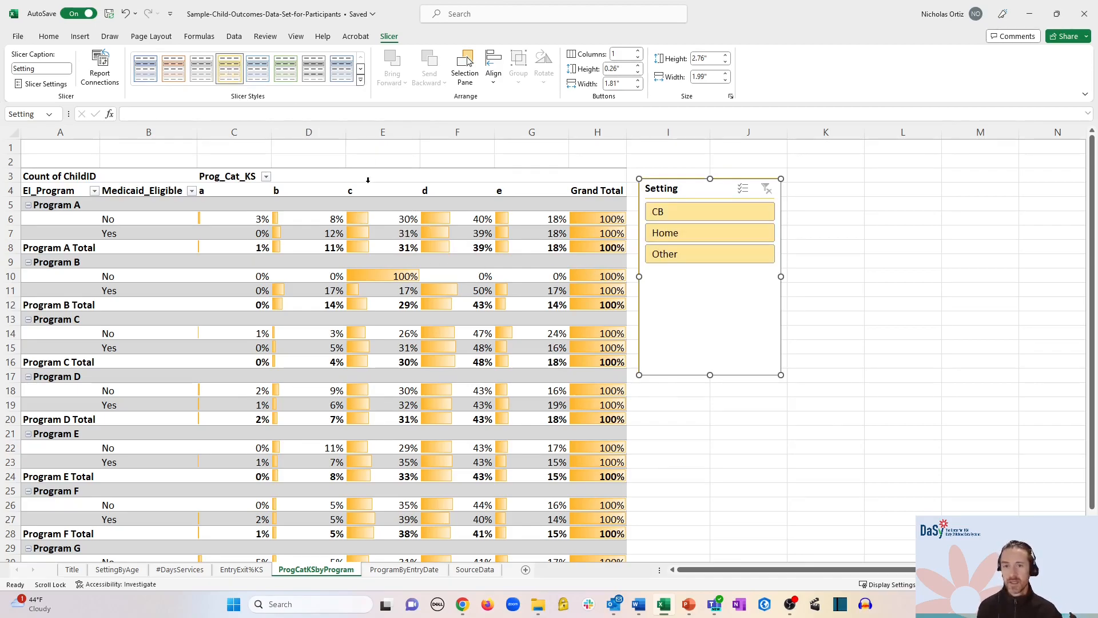
{"action": "left_click", "coordinate": [640, 51]}
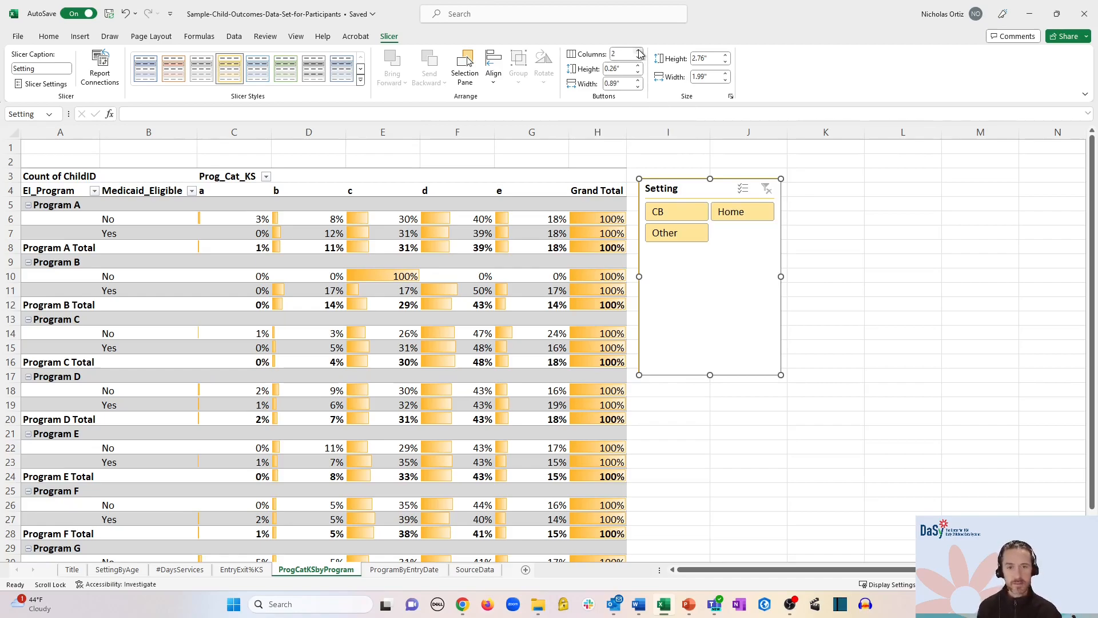
Set the height of the Setting slicer's buttons to 0.2"
{"action": "left_click", "coordinate": [641, 67]}
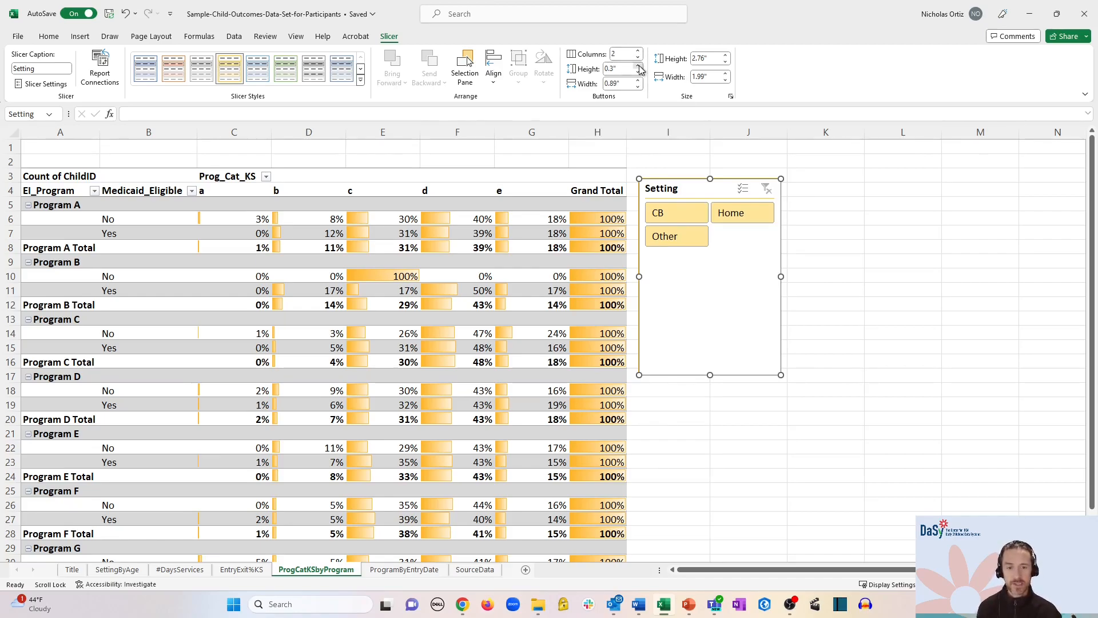
{"action": "left_click", "coordinate": [639, 72]}
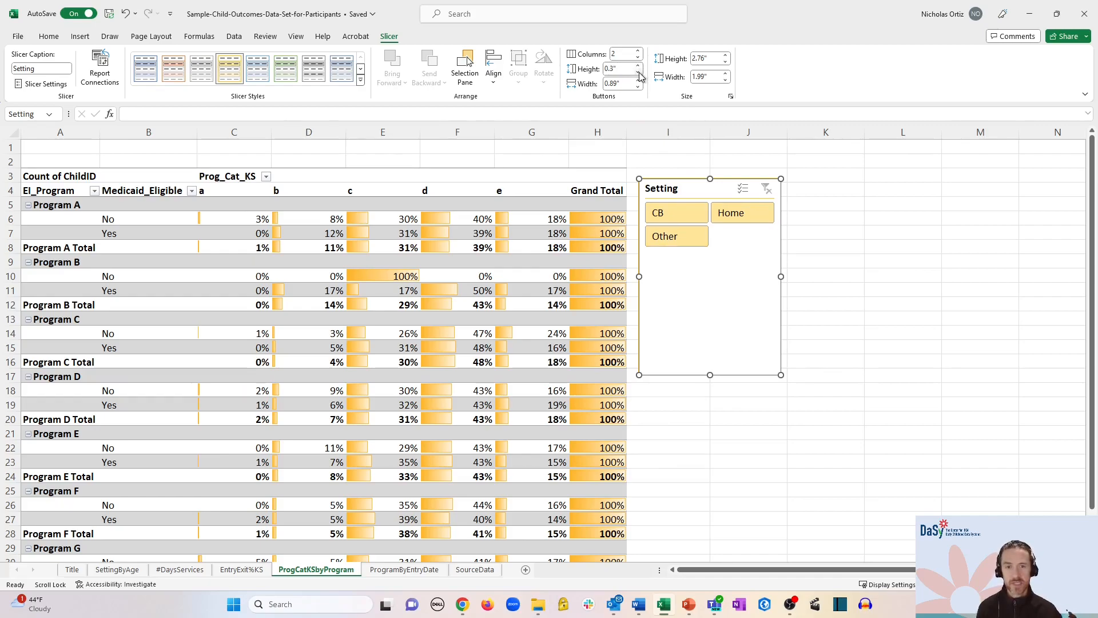
{"action": "left_click", "coordinate": [640, 67]}
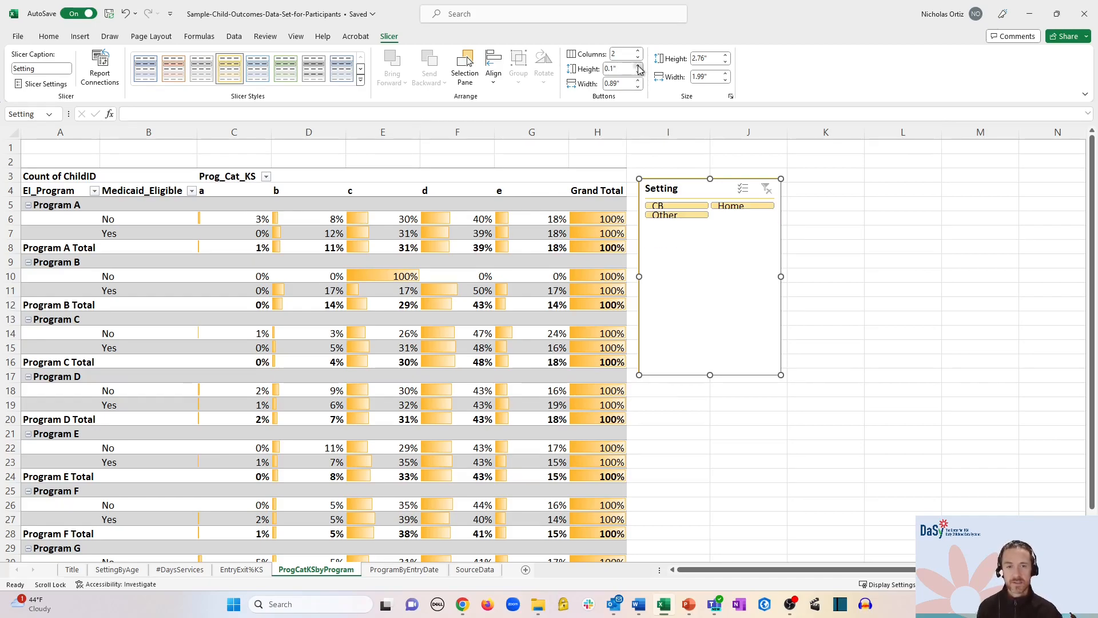
{"action": "left_click", "coordinate": [639, 67]}
Set the overall height of the Setting slicer to 1.5"
{"action": "left_click", "coordinate": [726, 62]}
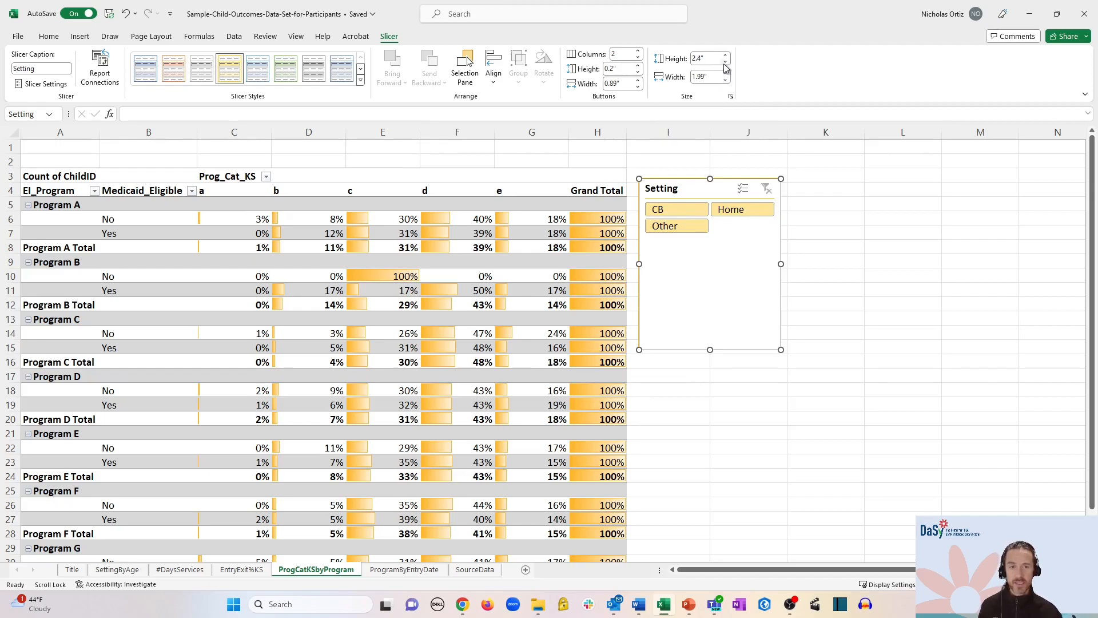
{"action": "left_click", "coordinate": [725, 62]}
{"action": "left_click", "coordinate": [726, 62]}
{"action": "left_click", "coordinate": [726, 62]}
{"action": "left_click_drag", "start_coordinate": [720, 59], "coordinate": [689, 62]}
{"action": "type", "text": "1"}
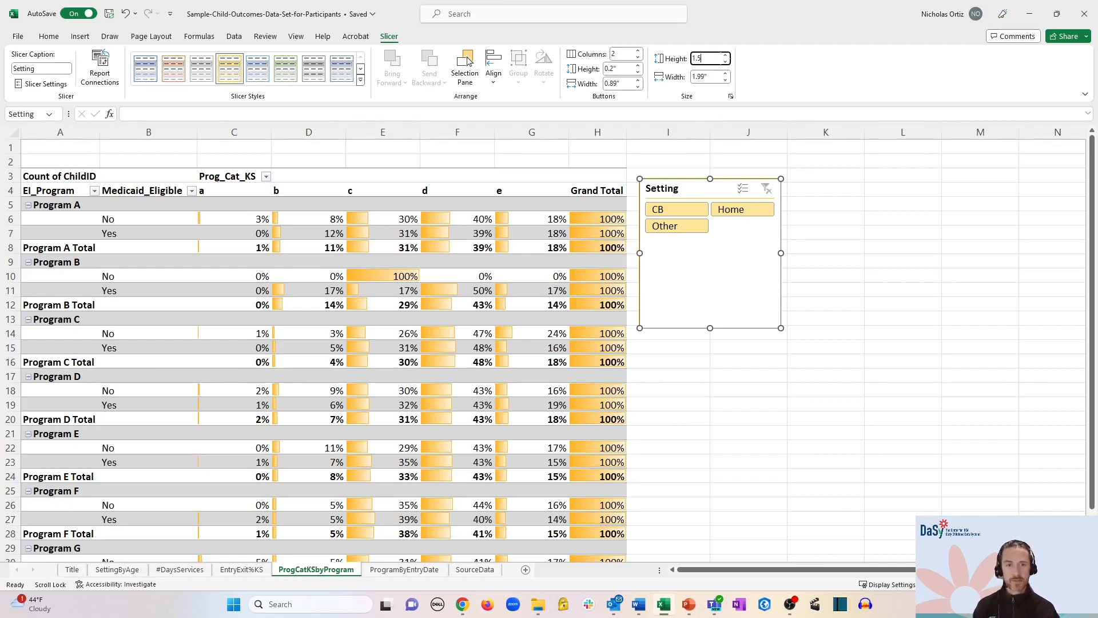
{"action": "type", "text": ".5"}
{"action": "key", "text": "Return"}
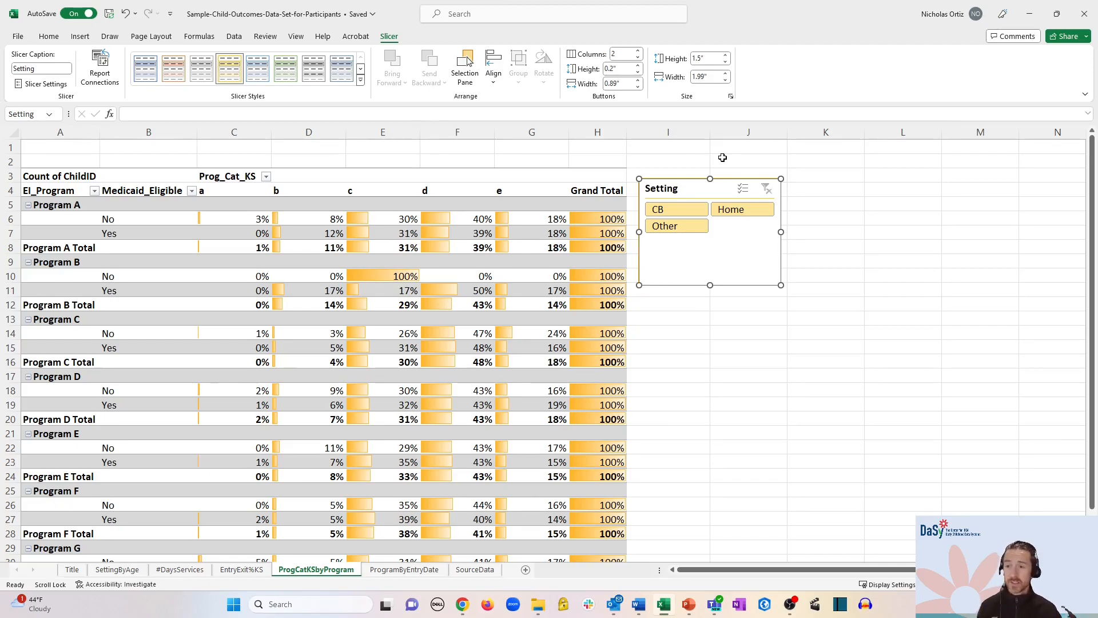